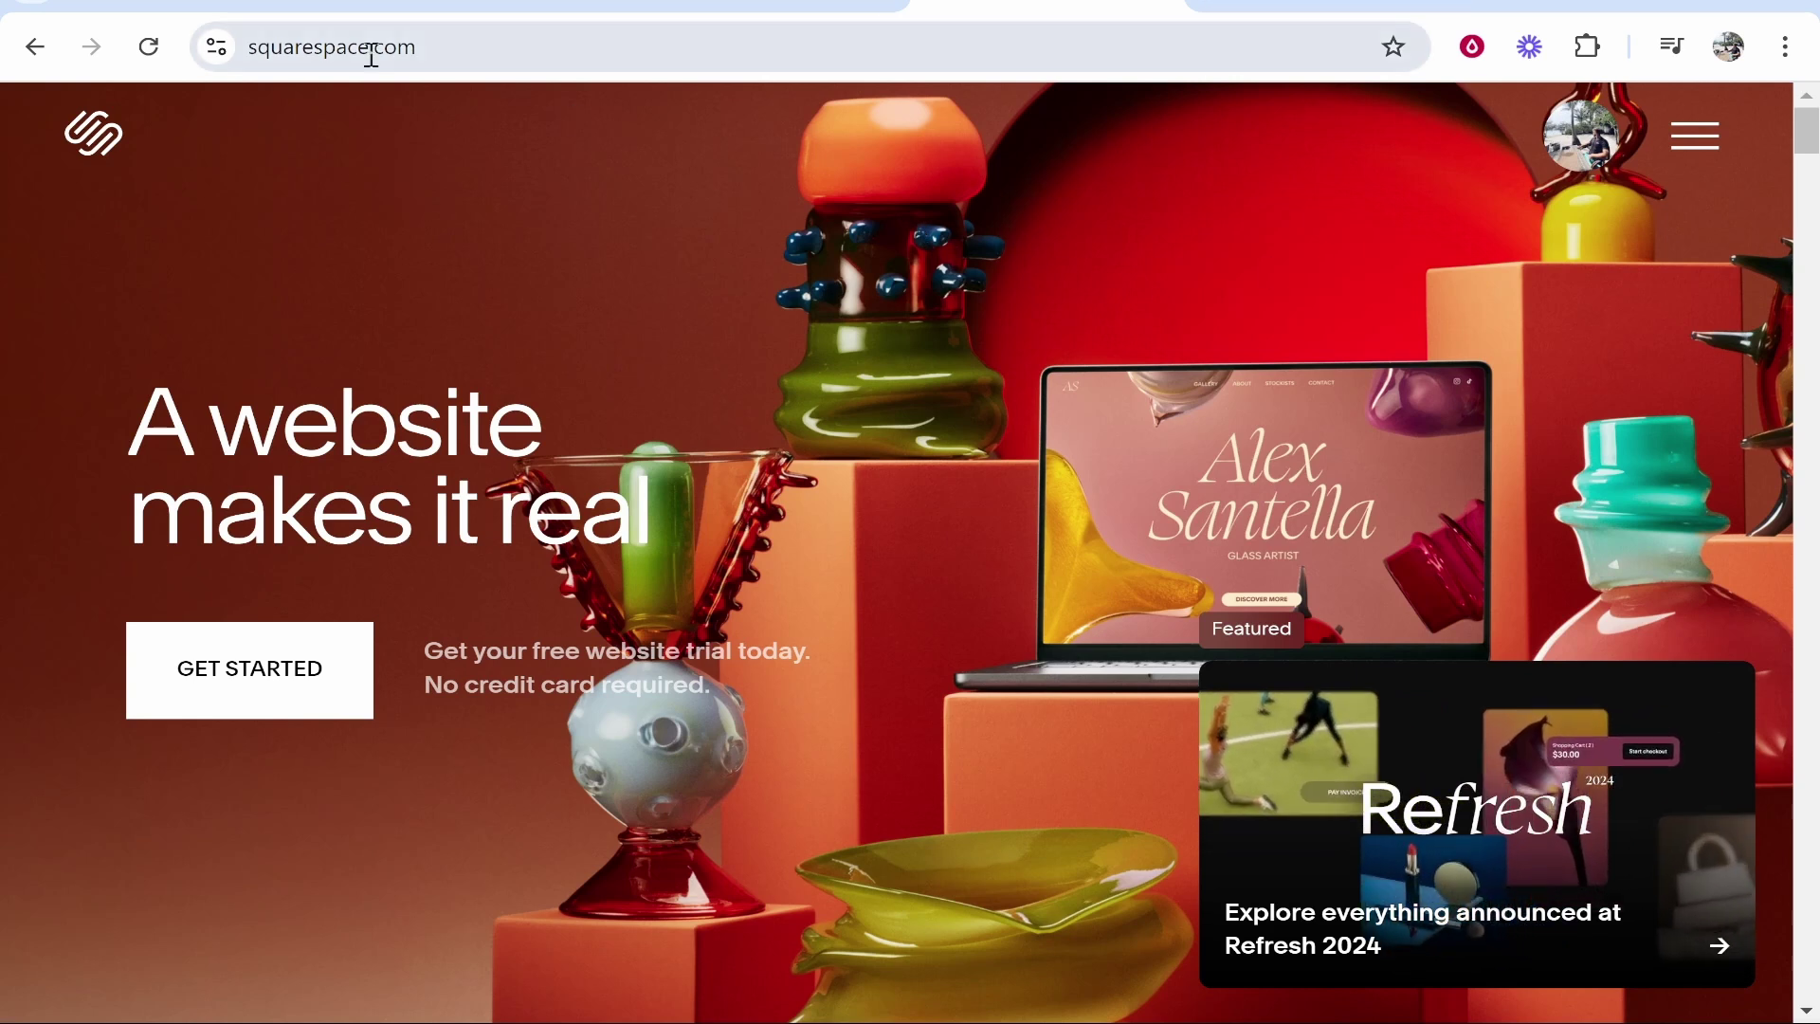
Step: Switch from the Squarespace home page to the framer.com browser tab
{"action": "left_click", "coordinate": [1365, 5]}
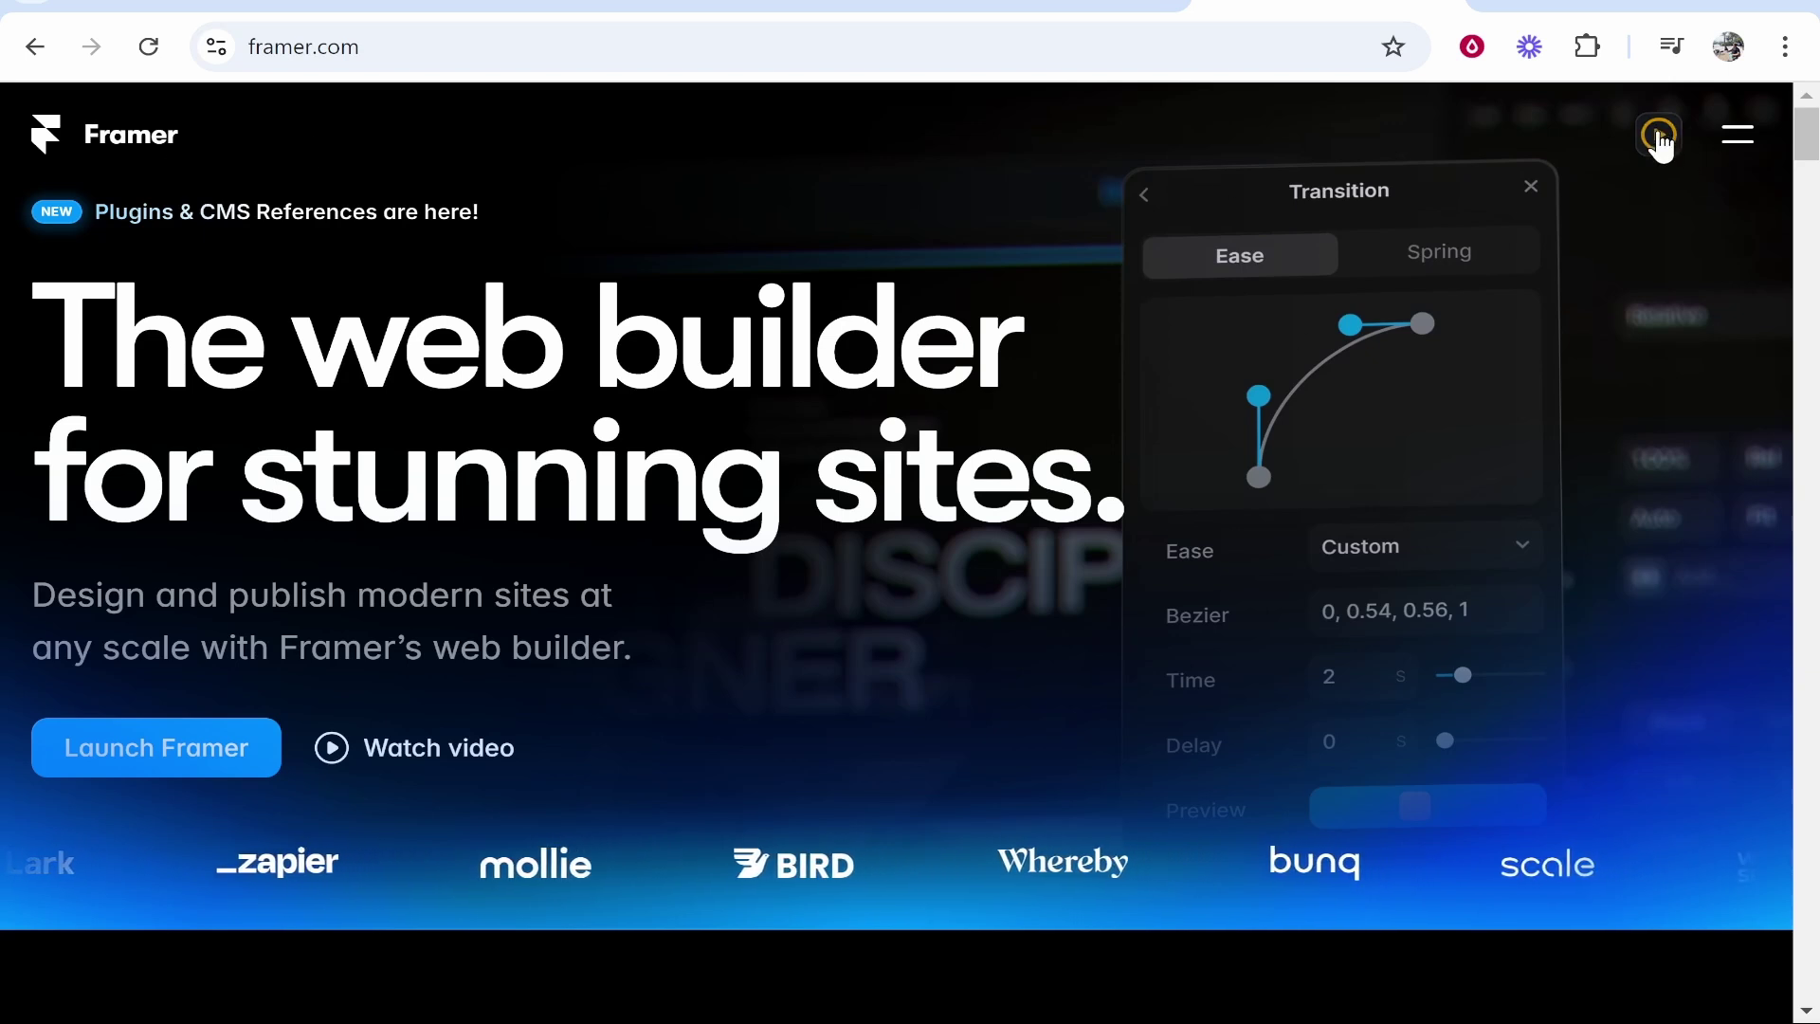
Step: Open the KnowledgeBase project from Framer's Projects list
{"action": "mouse_move", "coordinate": [1661, 137]}
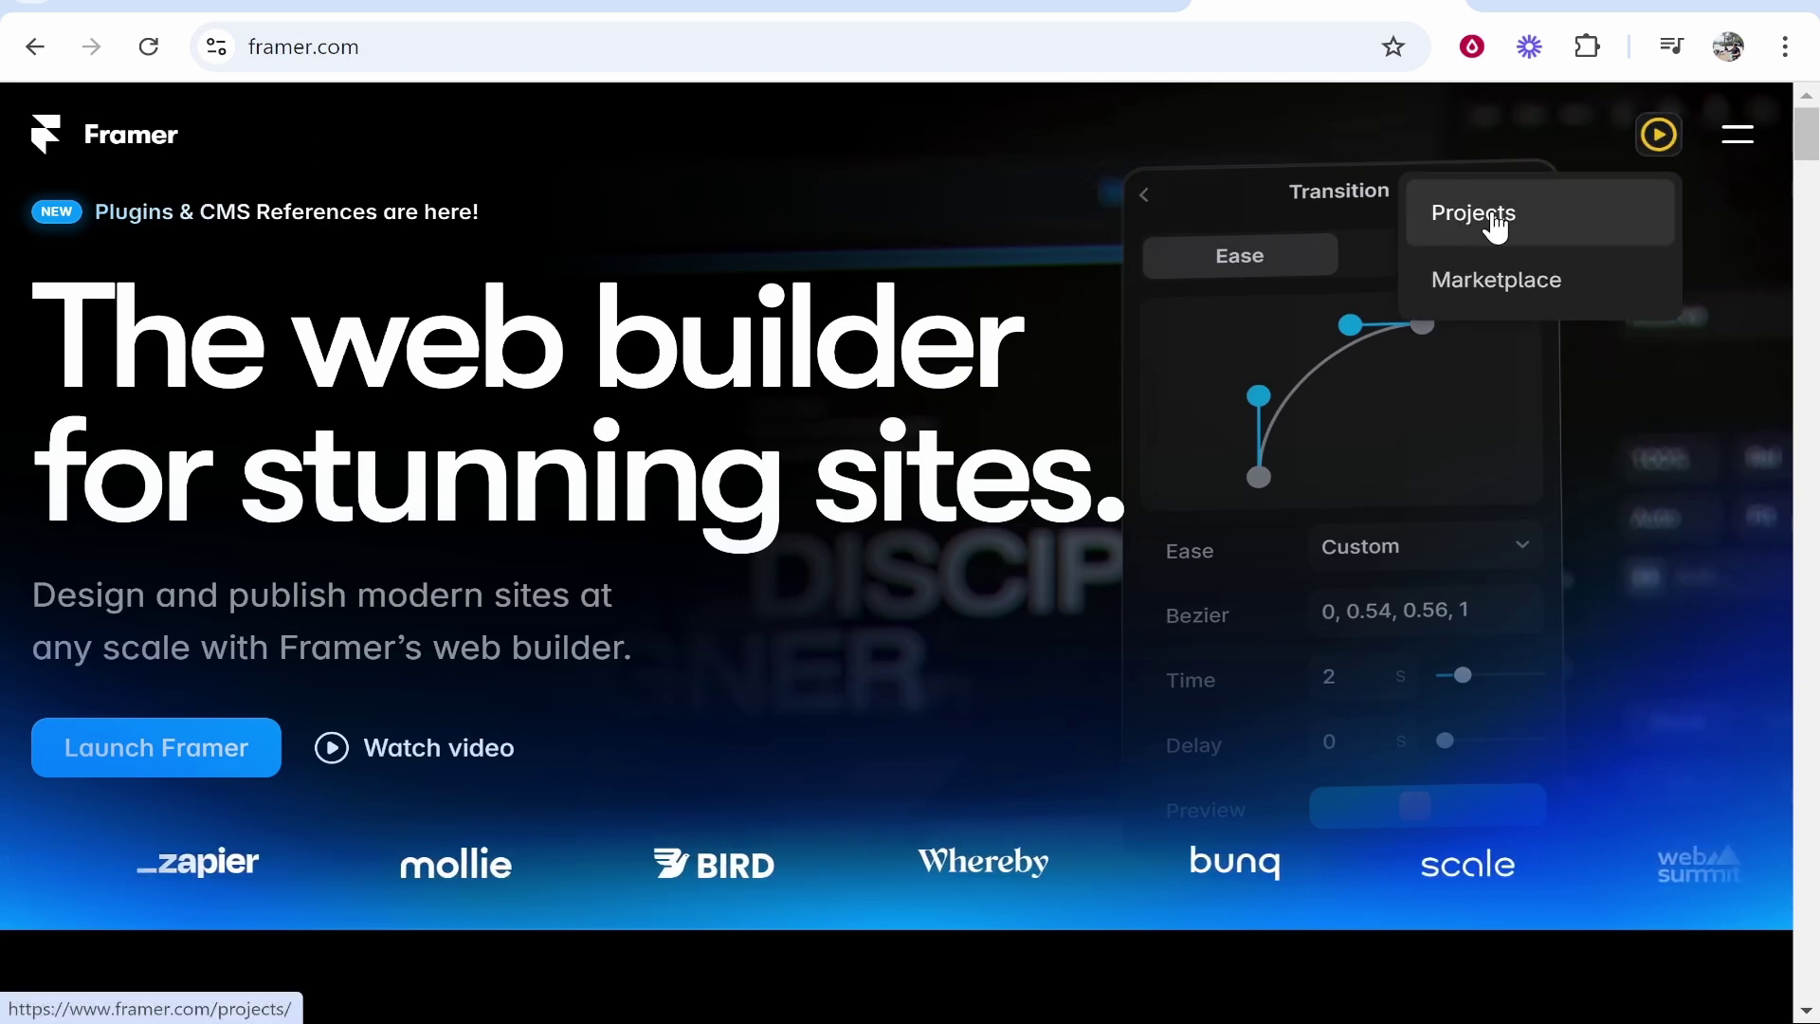
{"action": "left_click", "coordinate": [1548, 229]}
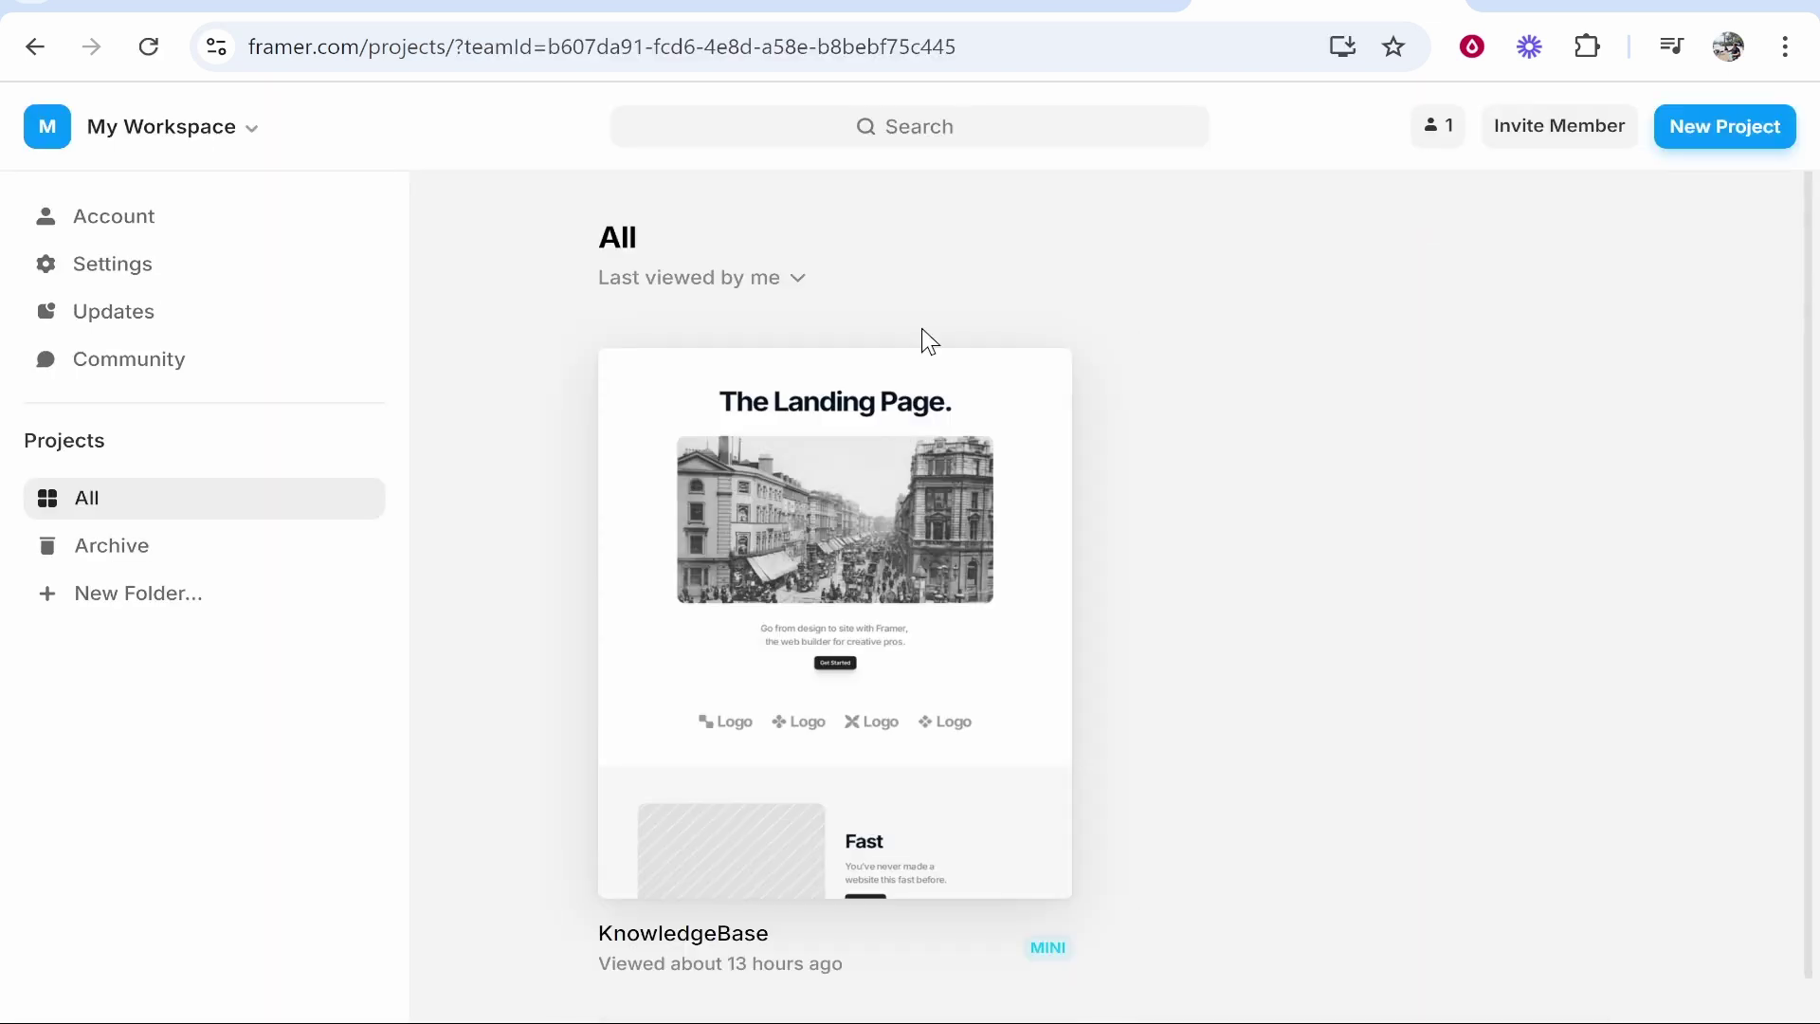
{"action": "left_click", "coordinate": [932, 561]}
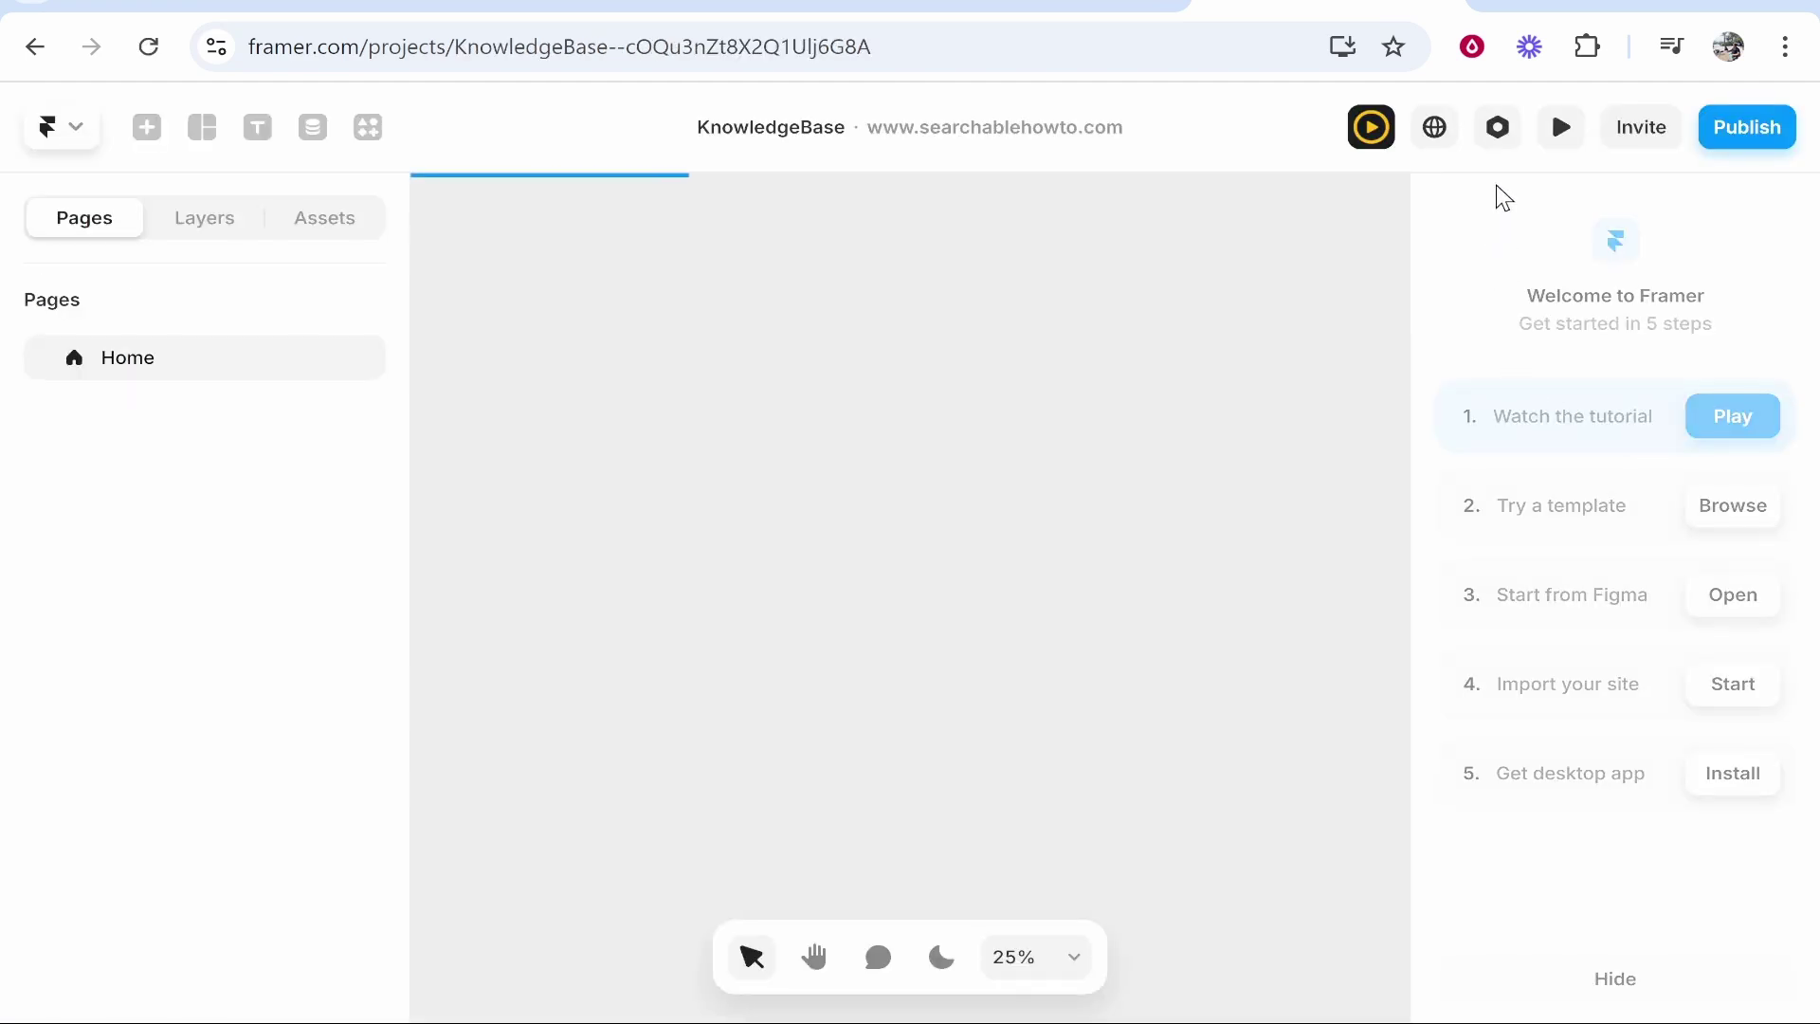
{"action": "left_click", "coordinate": [1498, 132]}
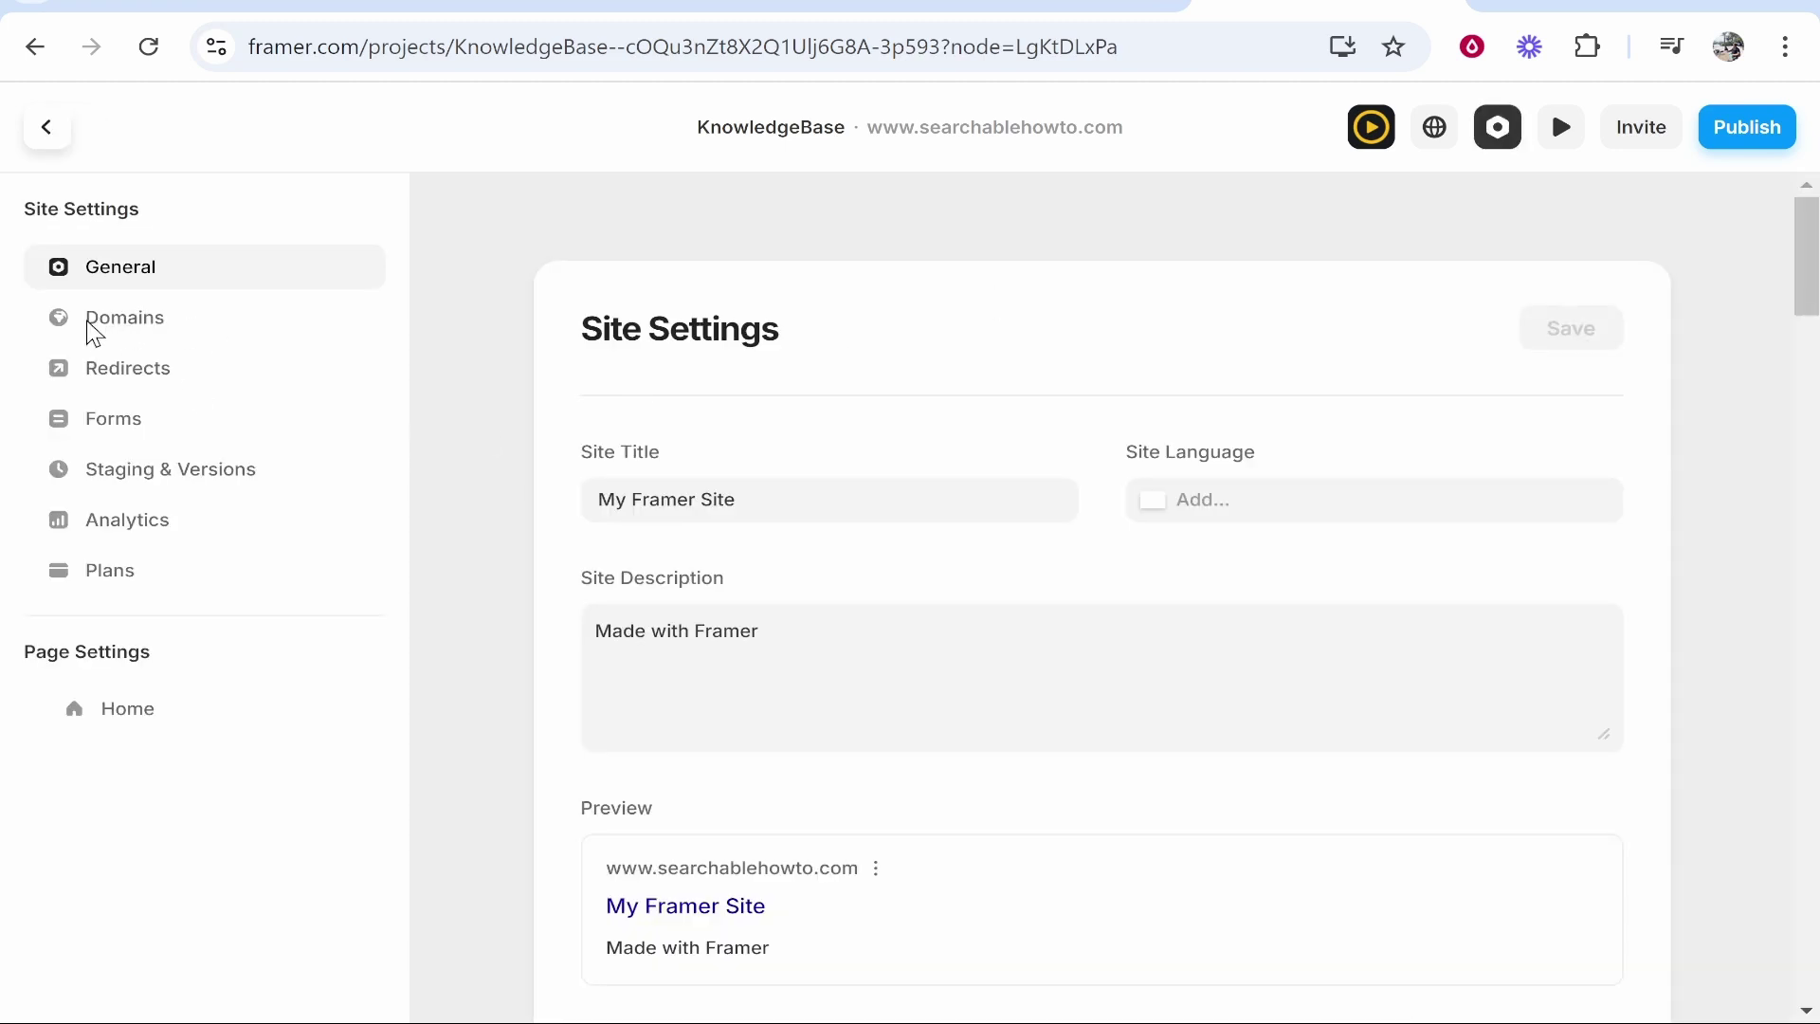
{"action": "left_click", "coordinate": [116, 327]}
{"action": "scroll", "coordinate": [1137, 474], "scroll_direction": "down", "scroll_amount": 2}
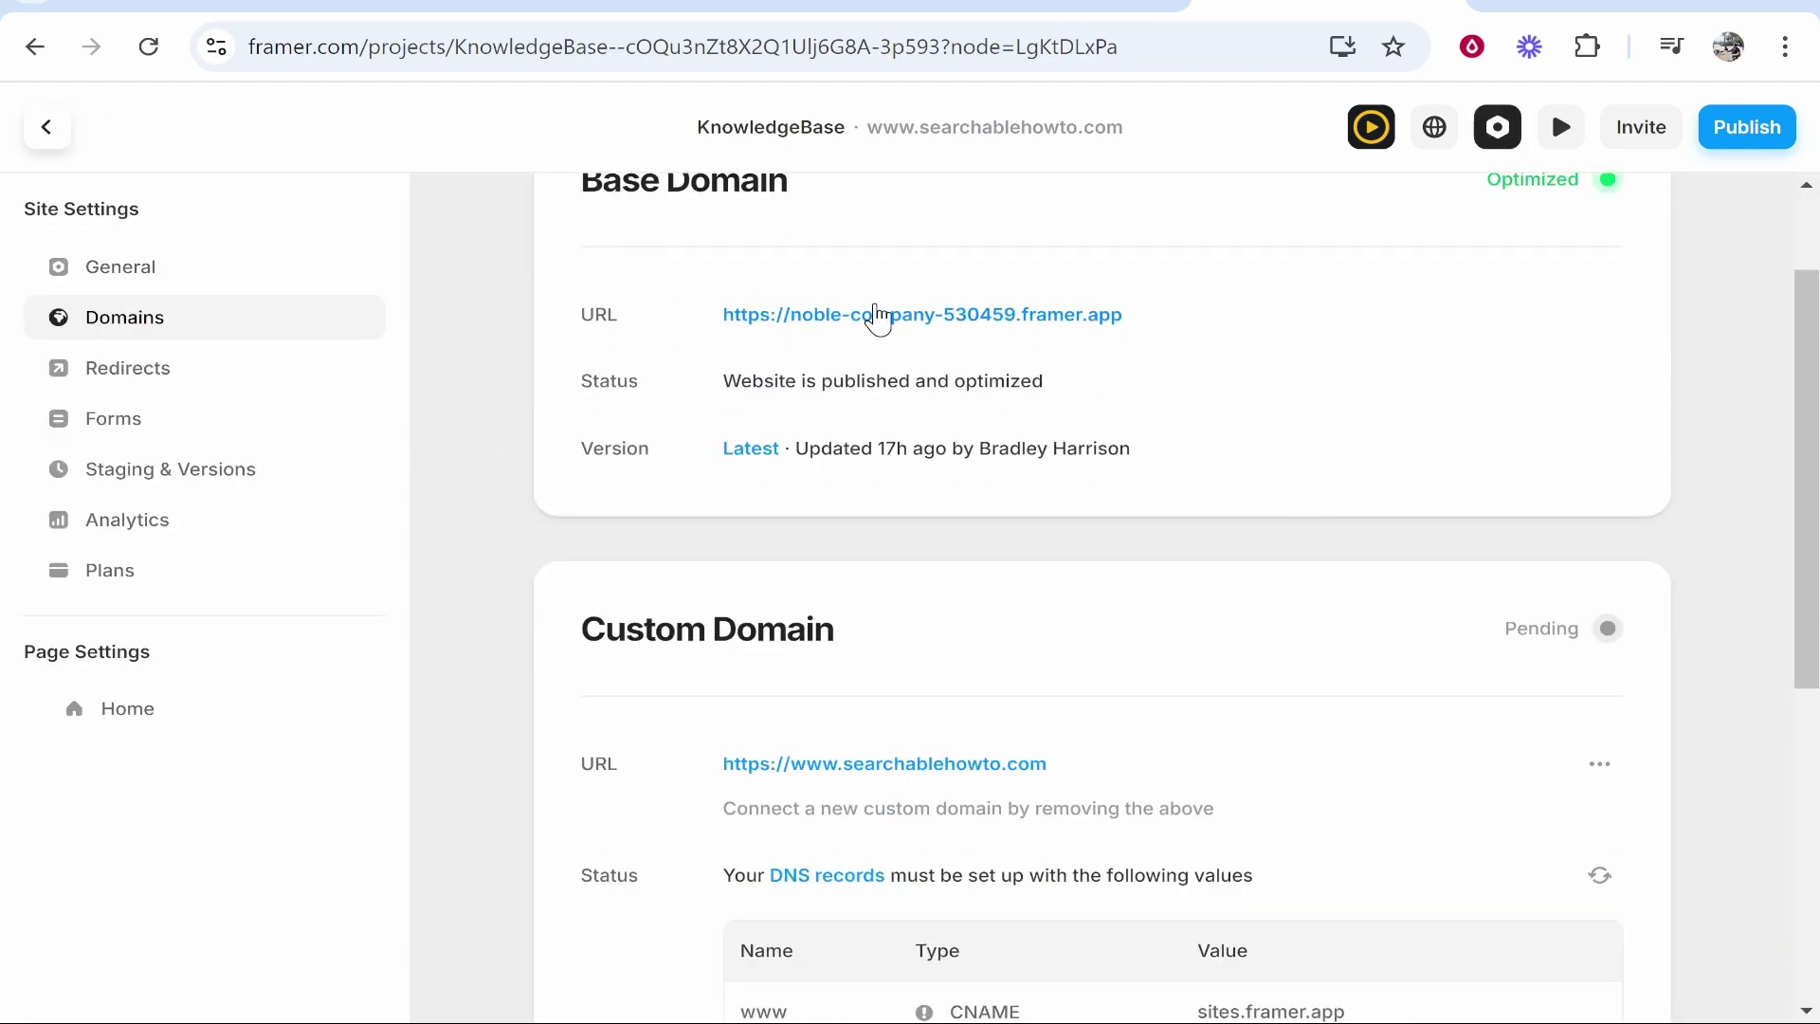
{"action": "scroll", "coordinate": [1030, 380], "scroll_direction": "up", "scroll_amount": 2}
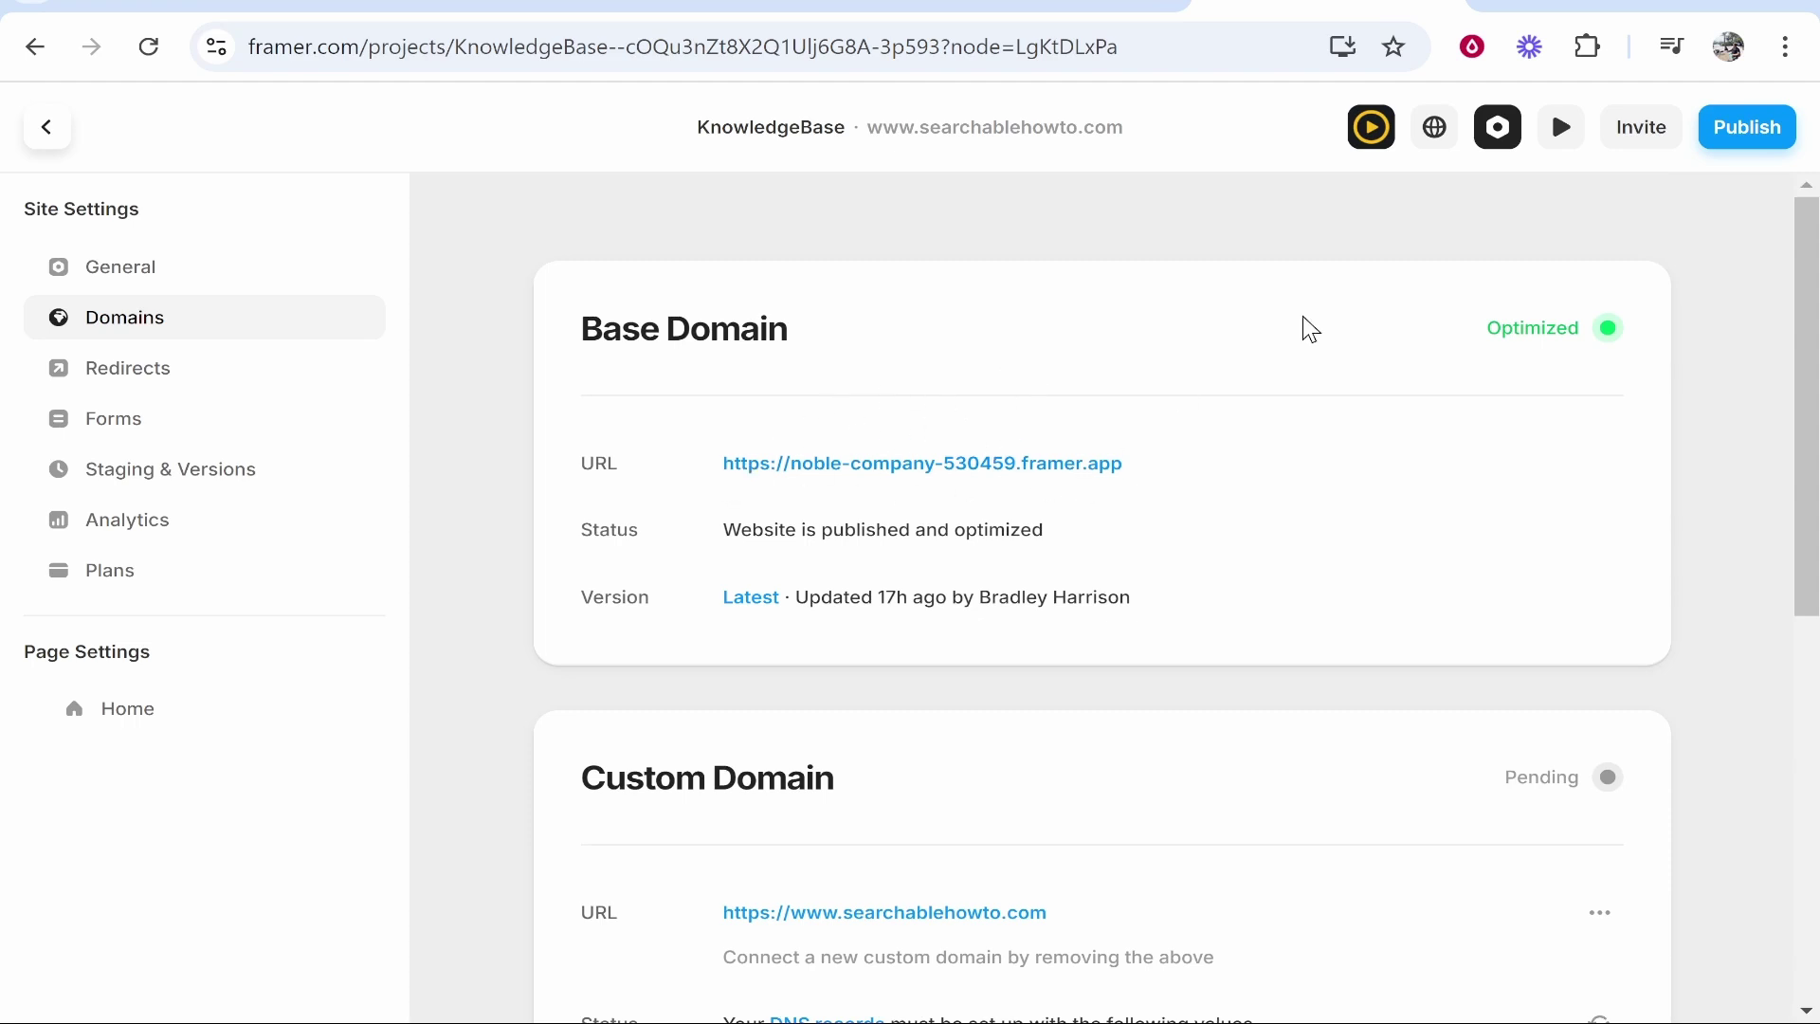
{"action": "scroll", "coordinate": [1327, 322], "scroll_direction": "down", "scroll_amount": 5}
{"action": "scroll", "coordinate": [1412, 318], "scroll_direction": "down", "scroll_amount": 2}
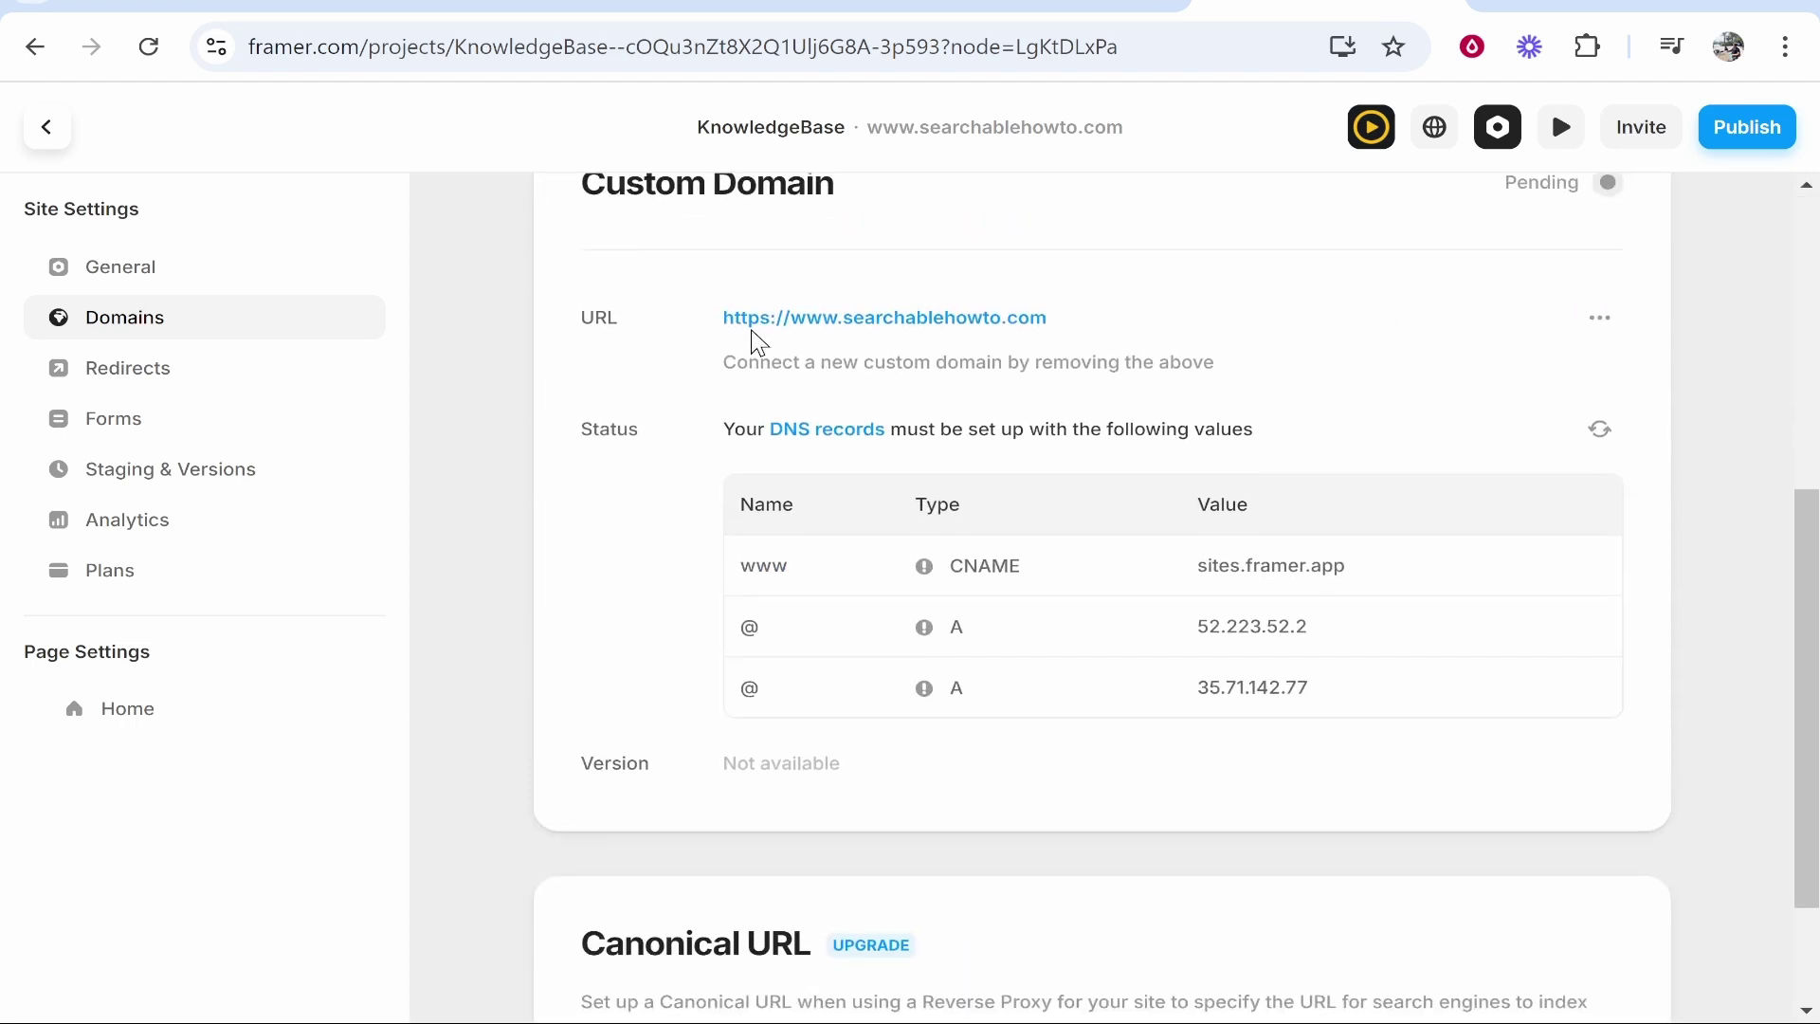
{"action": "scroll", "coordinate": [948, 426], "scroll_direction": "up", "scroll_amount": 2}
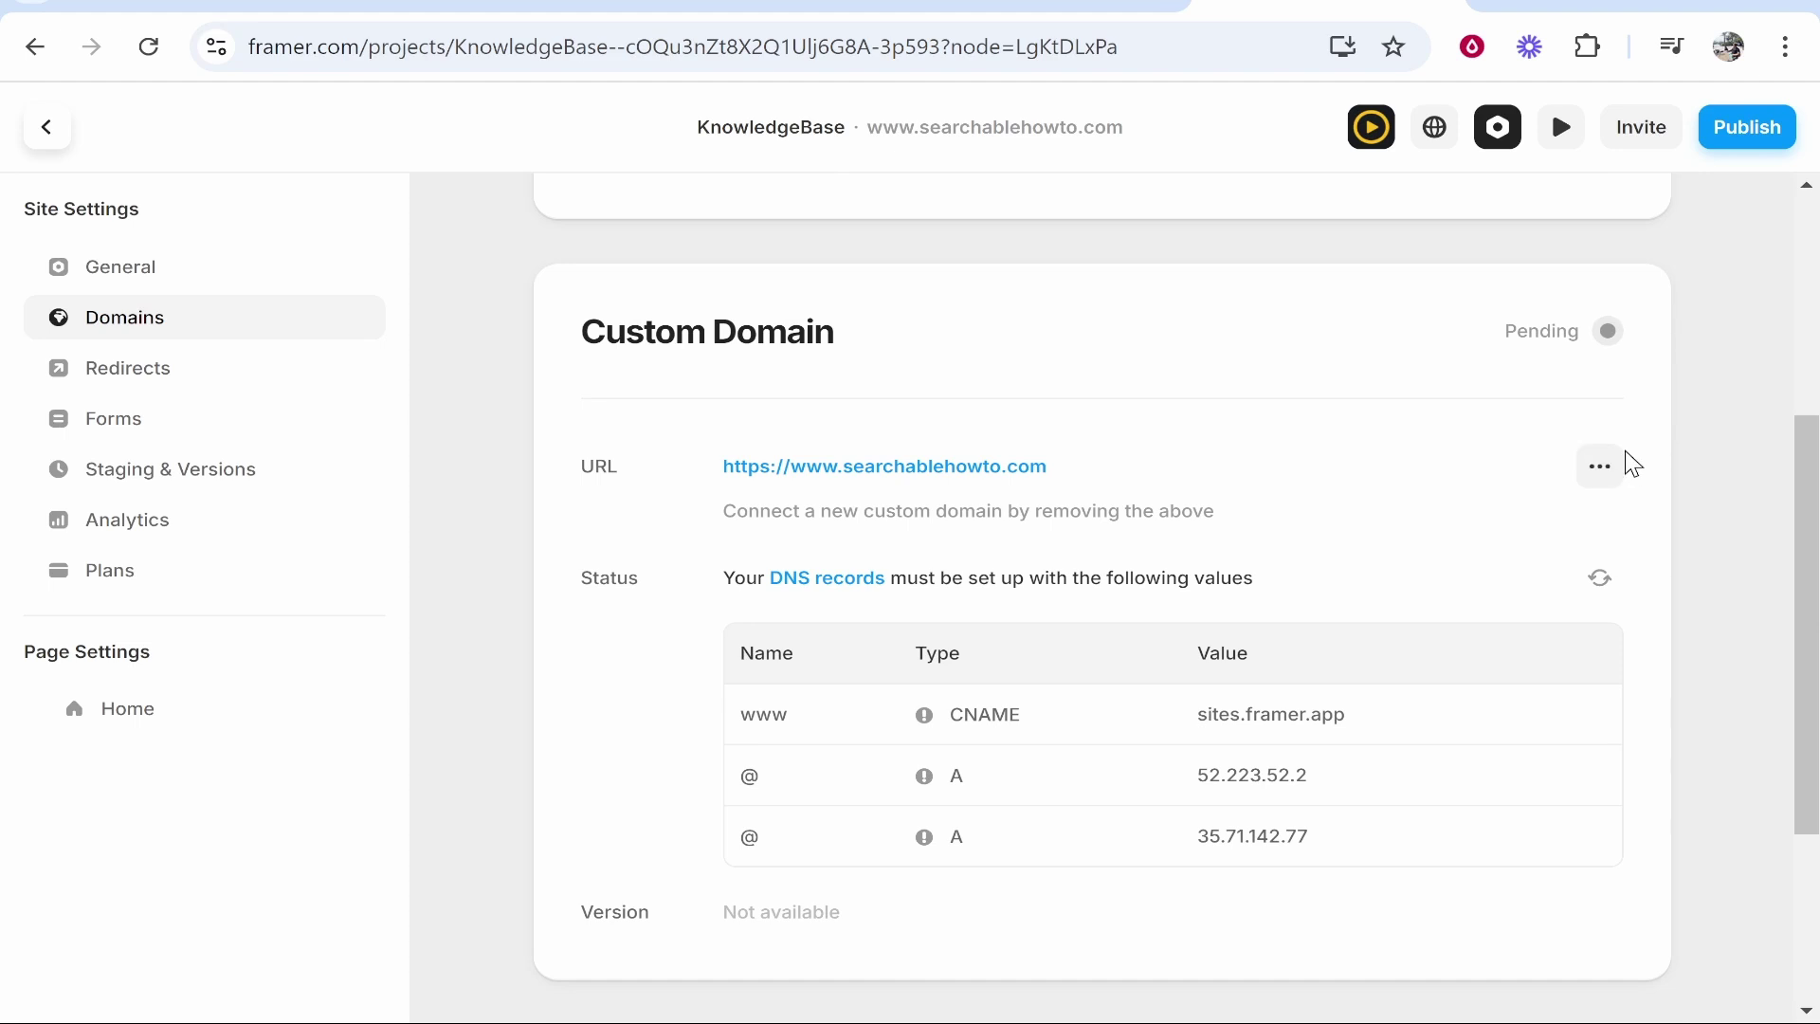
{"action": "left_click", "coordinate": [1600, 467]}
{"action": "left_click", "coordinate": [1574, 523]}
{"action": "left_click", "coordinate": [1056, 637]}
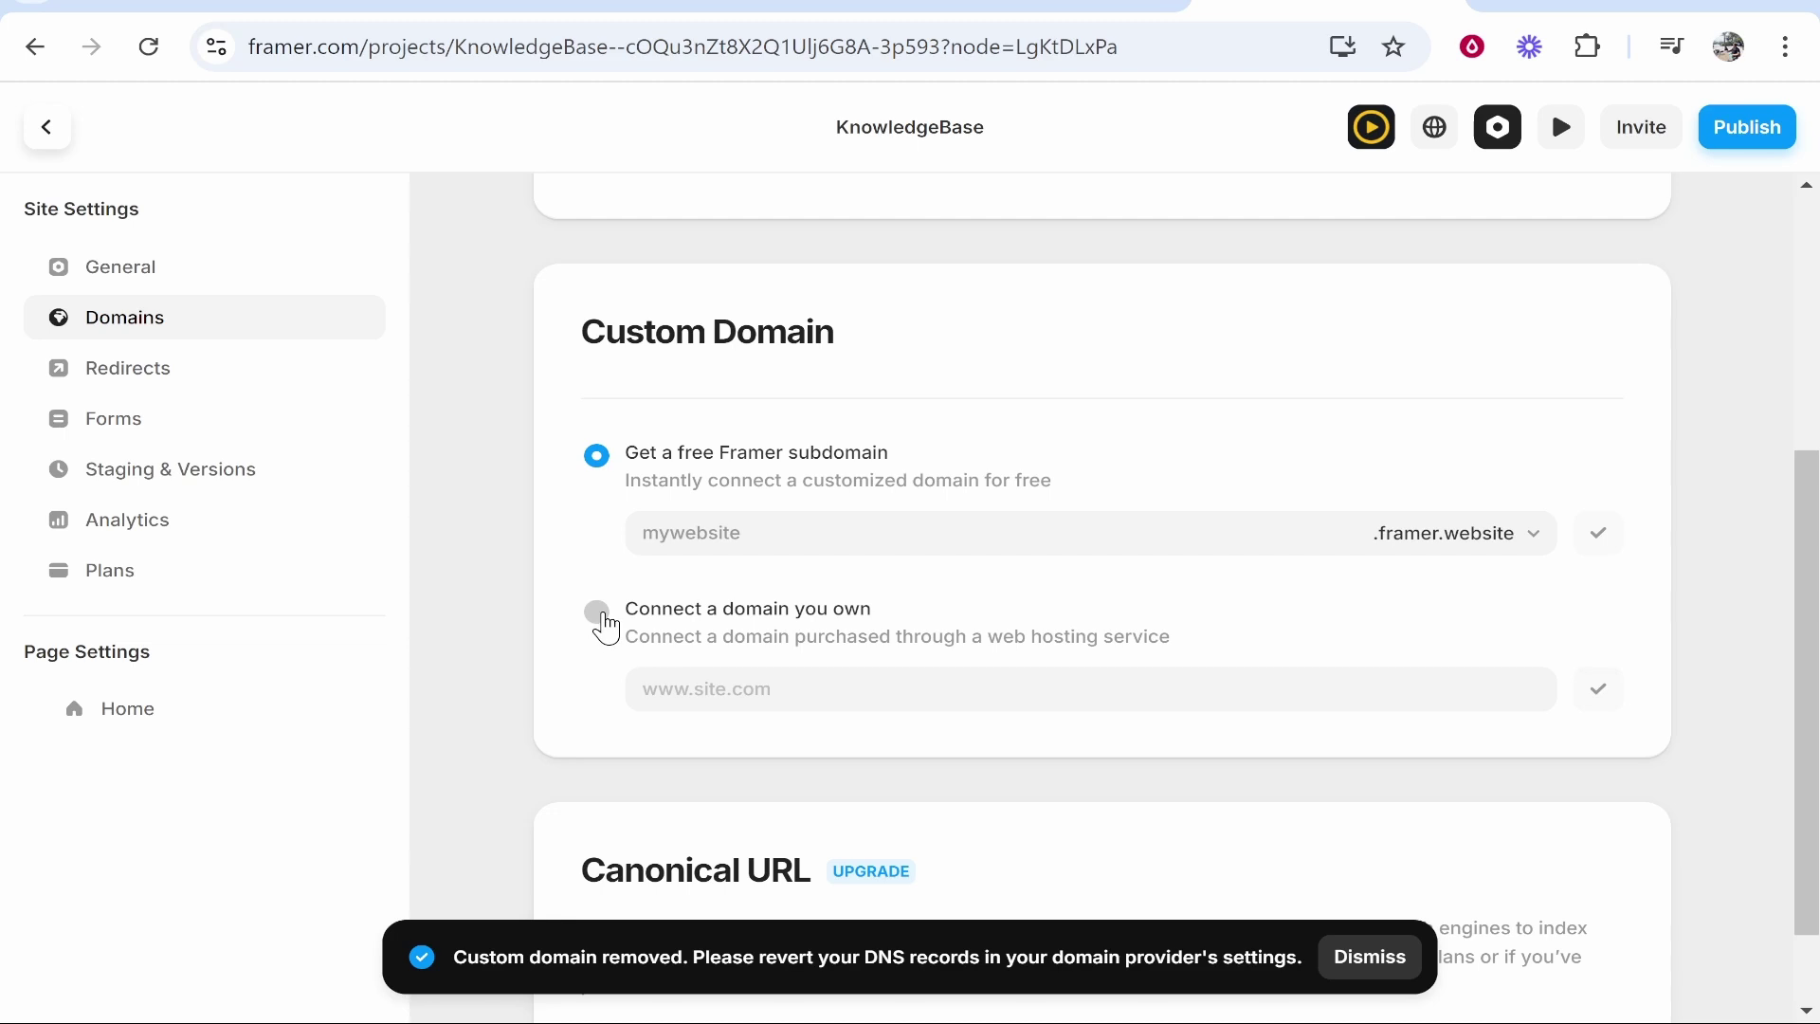
{"action": "left_click", "coordinate": [599, 614]}
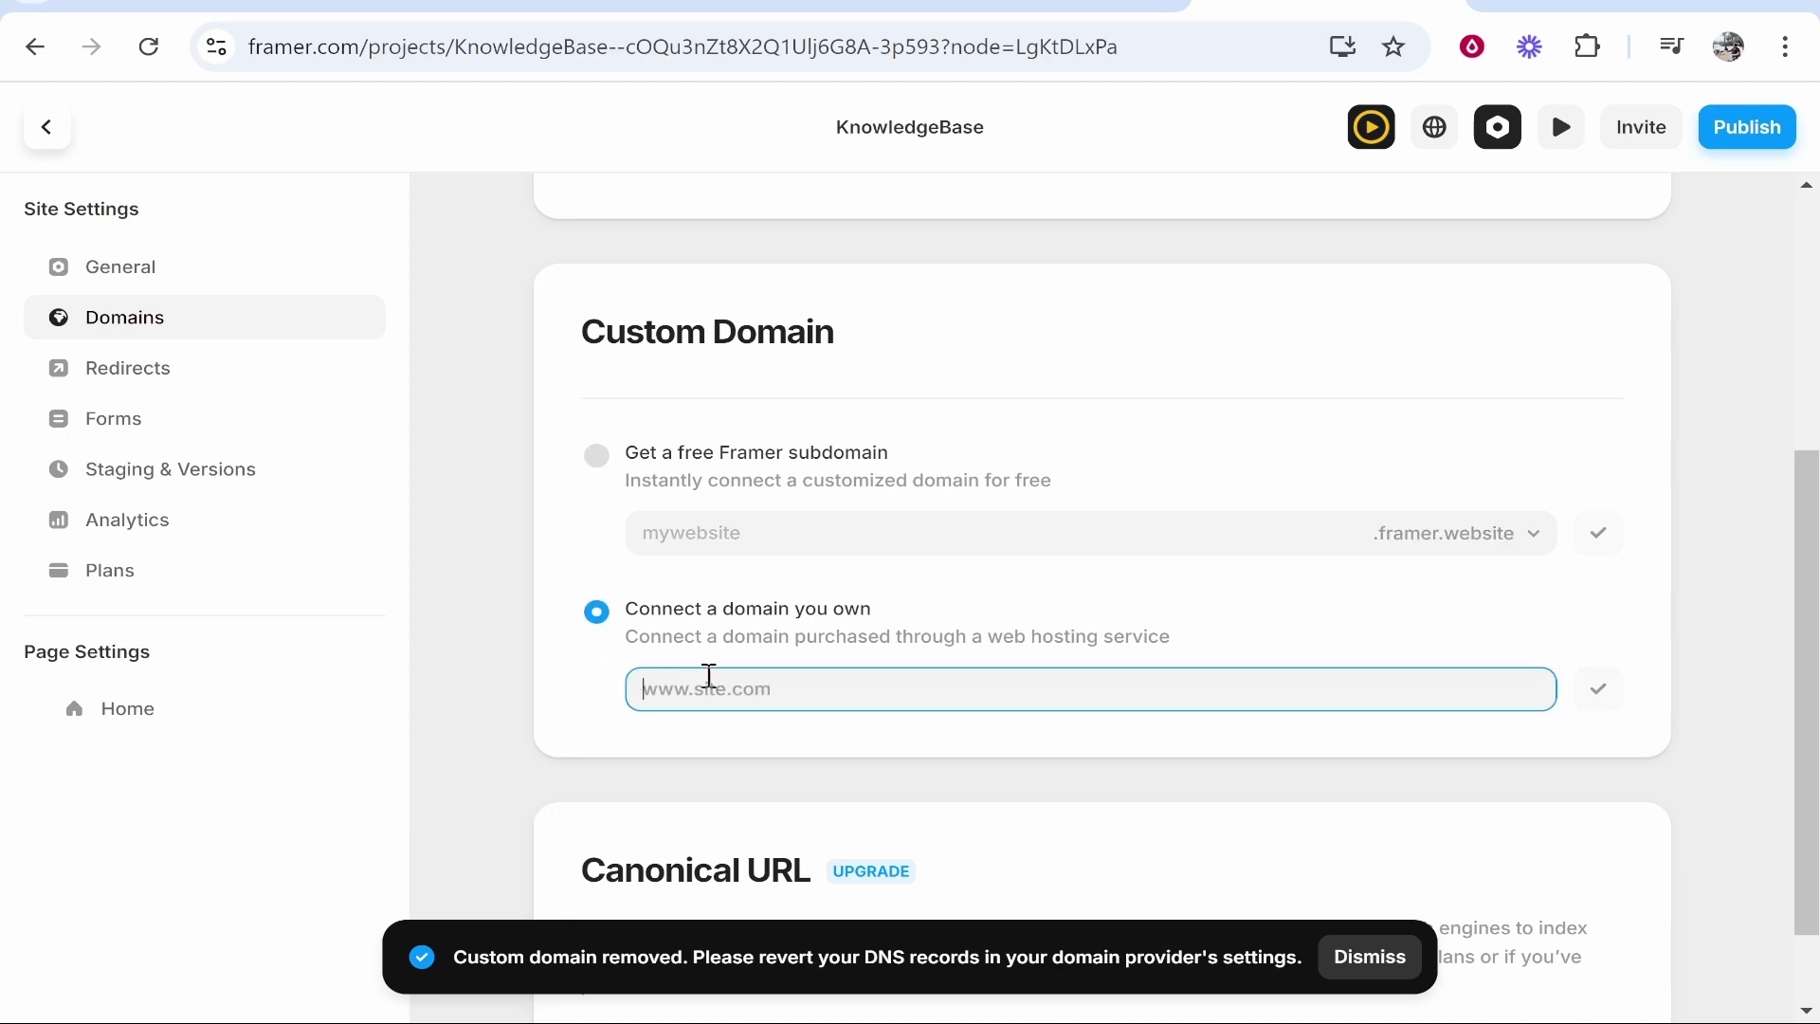
{"action": "key", "text": "ctrl+shift+Tab"}
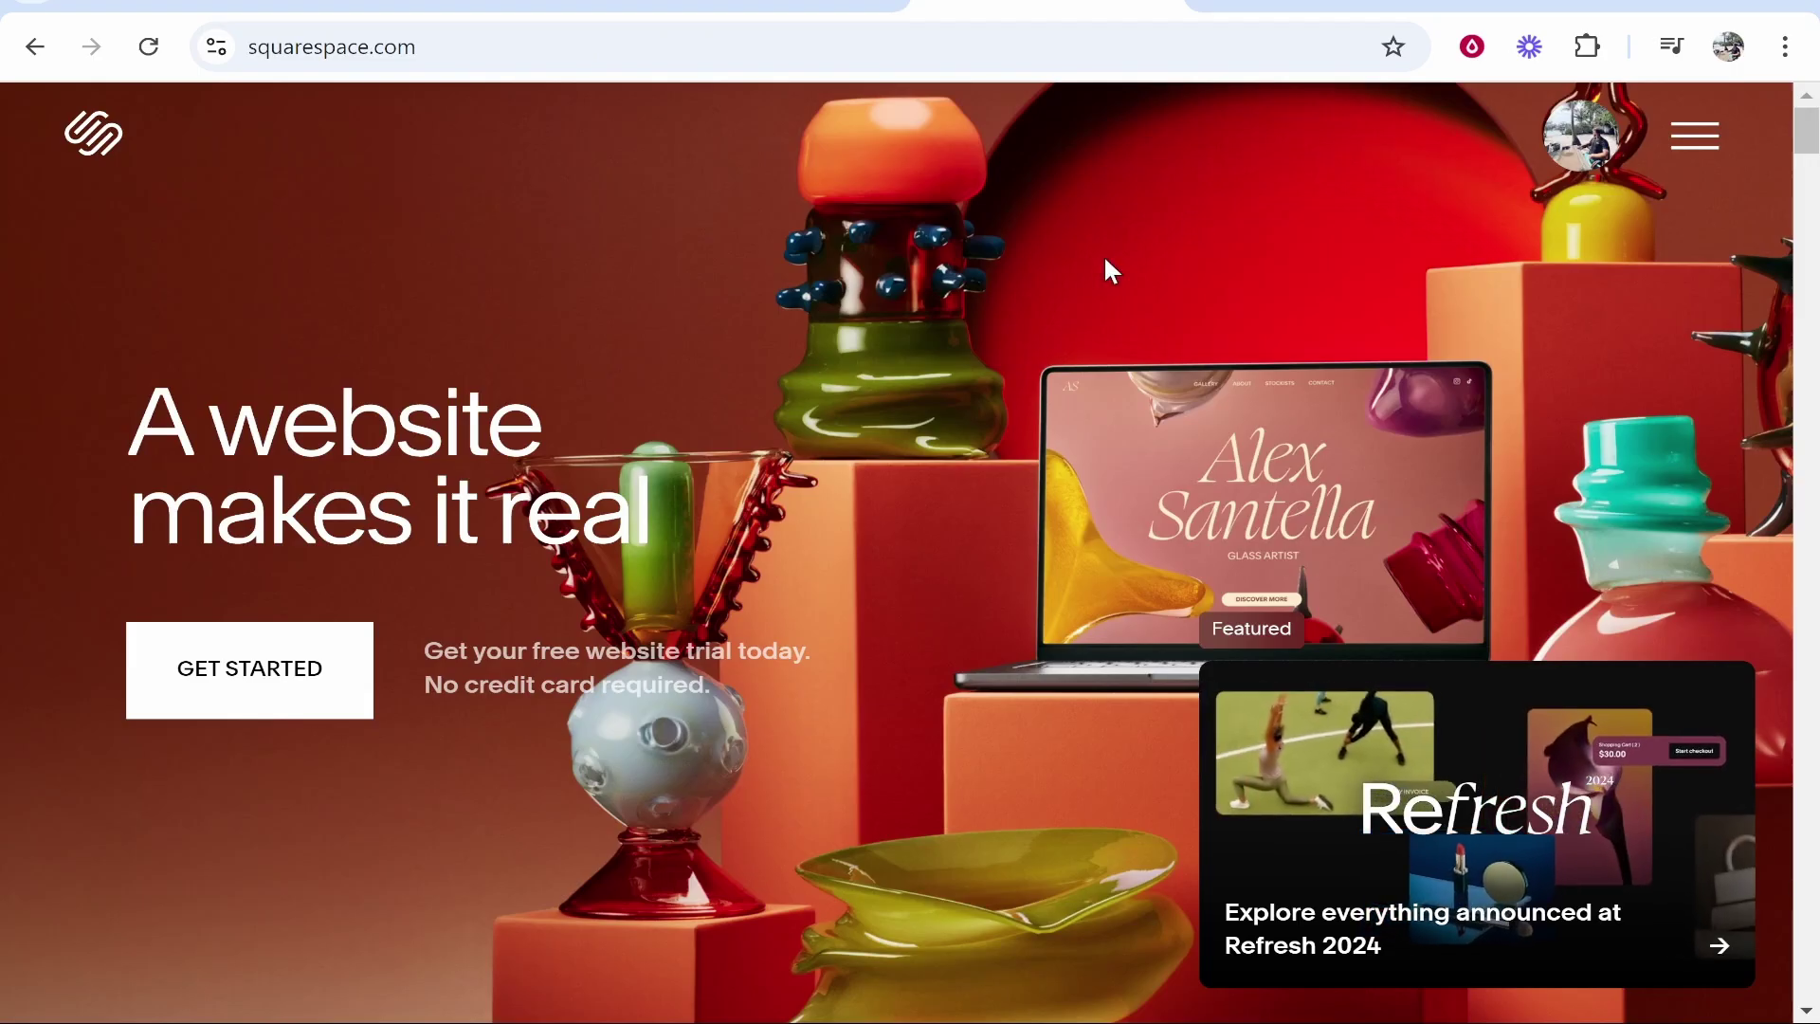
Step: Check the active Squarespace domain's DNS settings, which have no custom records, then return to Framer
{"action": "left_click", "coordinate": [1582, 136]}
{"action": "left_click", "coordinate": [1496, 400]}
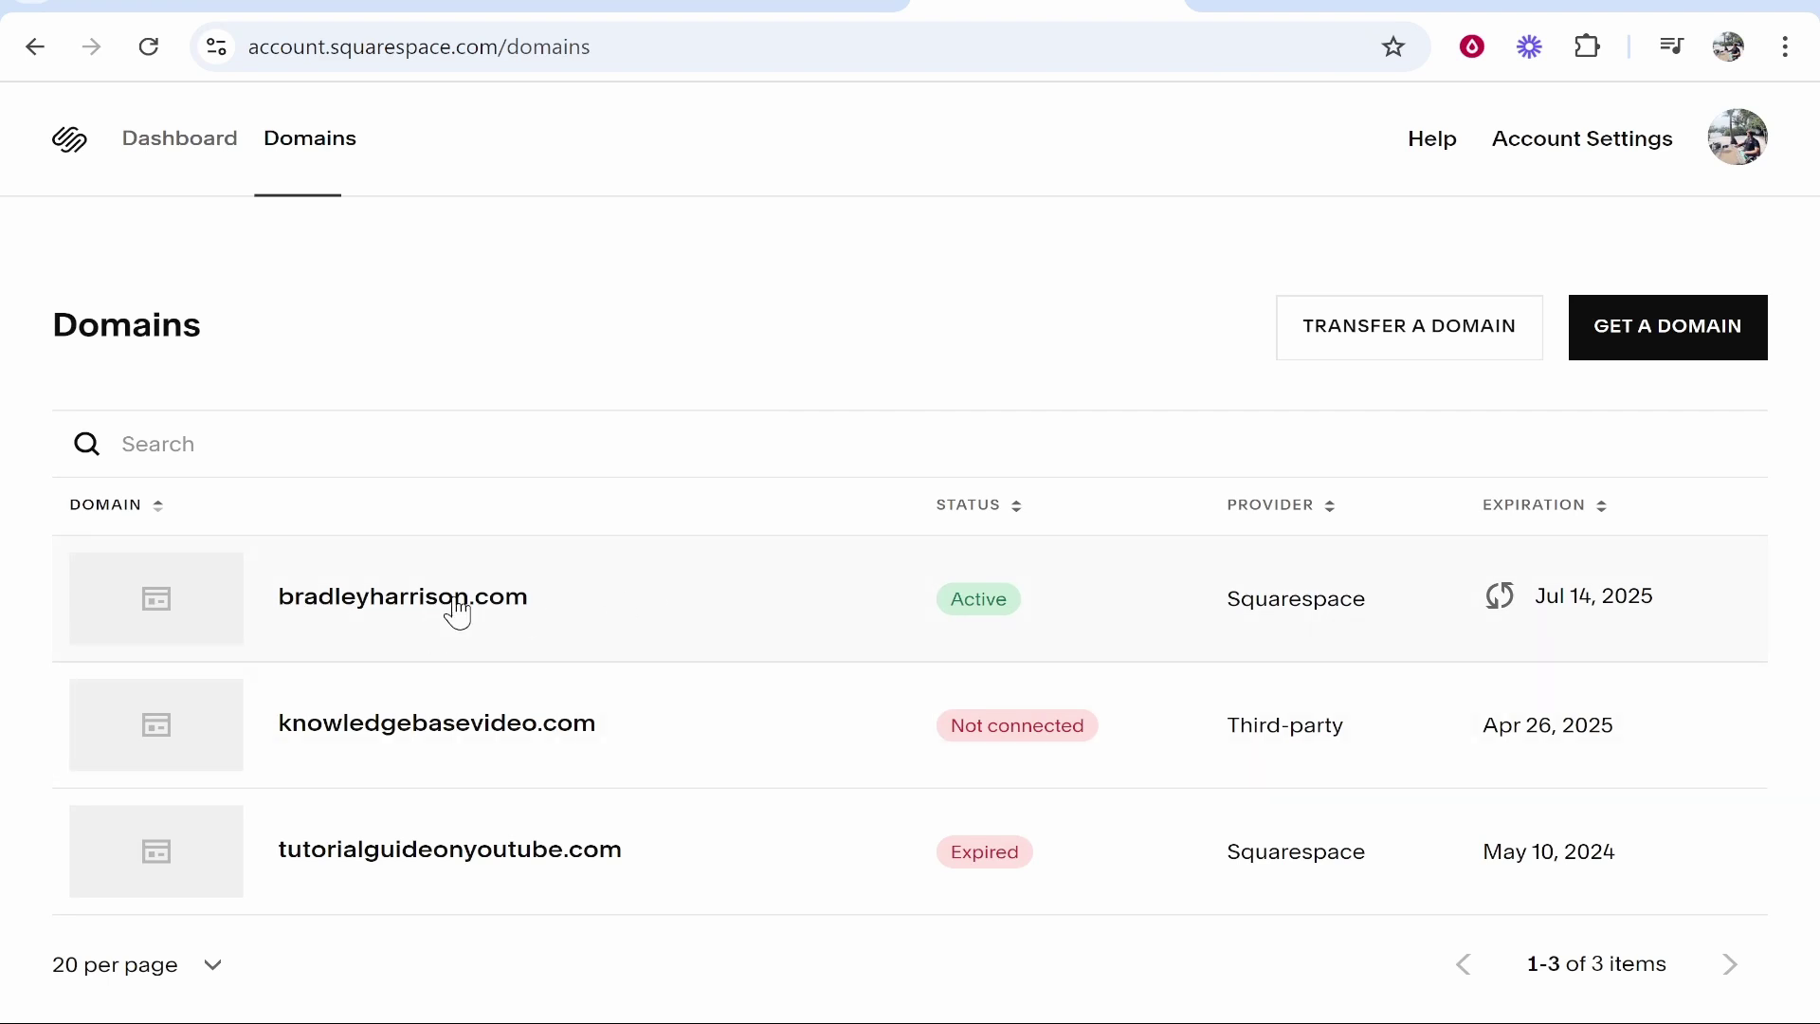
{"action": "left_click", "coordinate": [419, 594]}
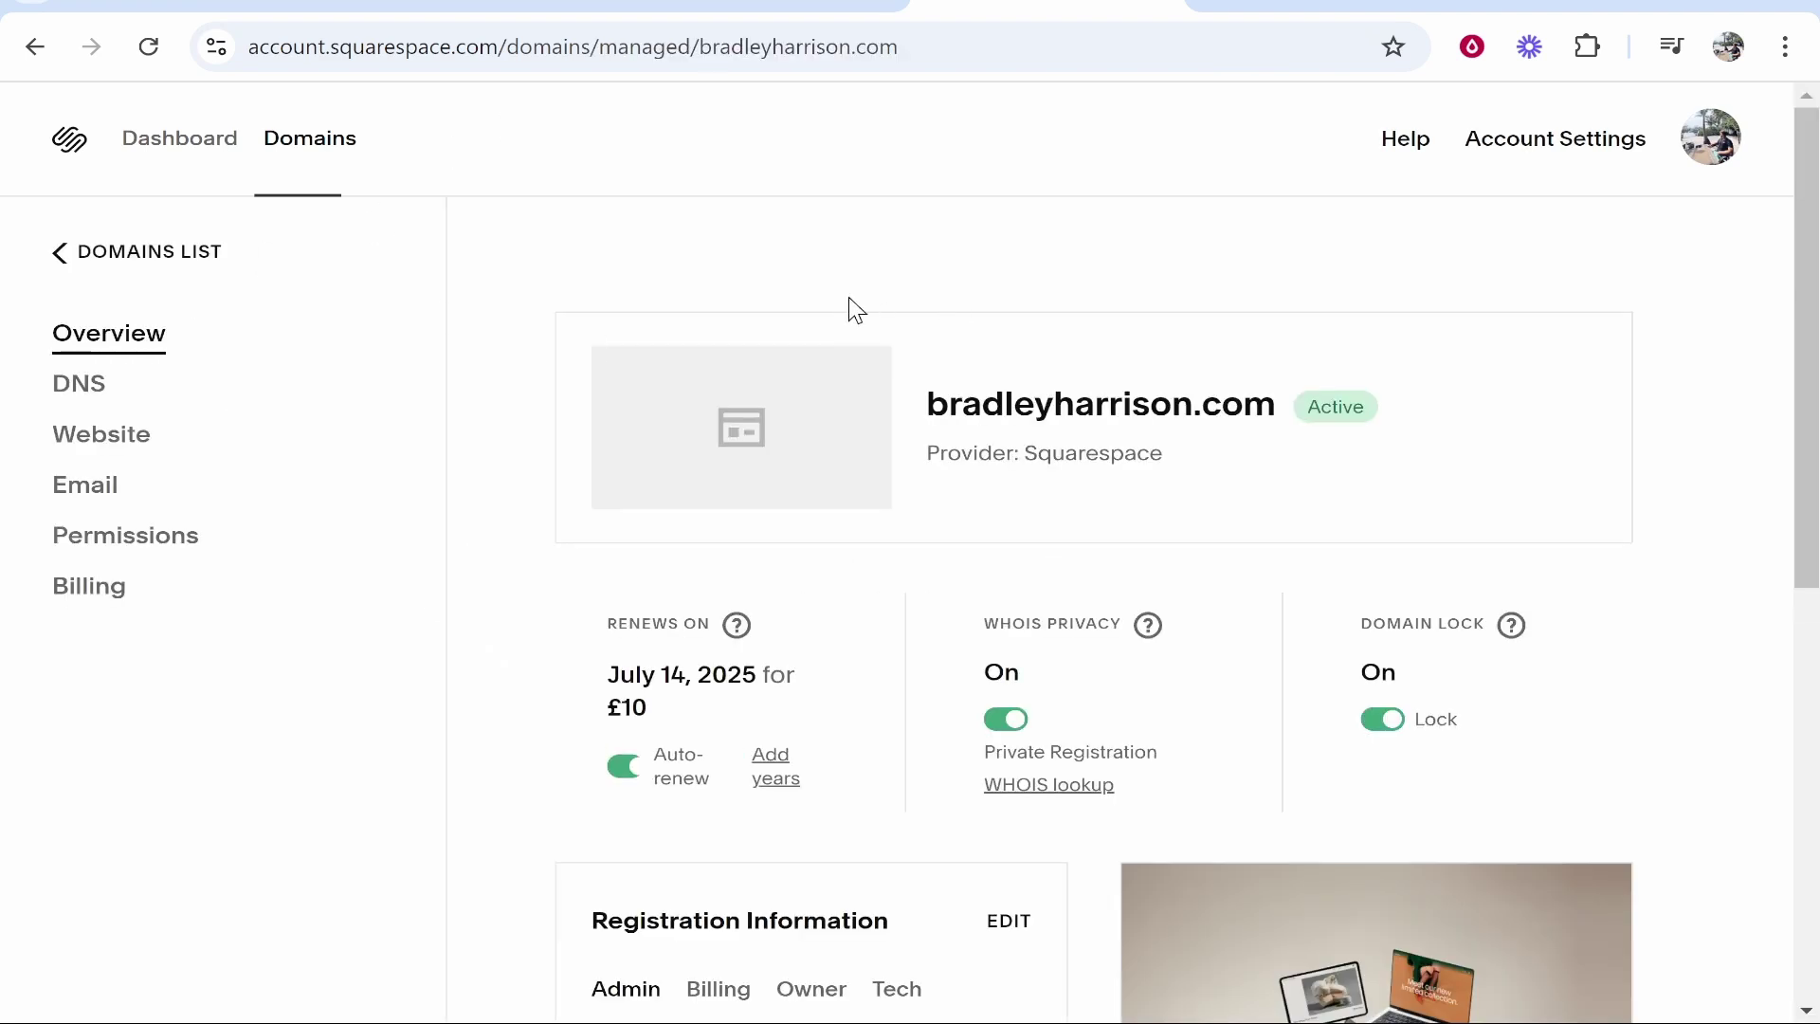
{"action": "left_click", "coordinate": [102, 402]}
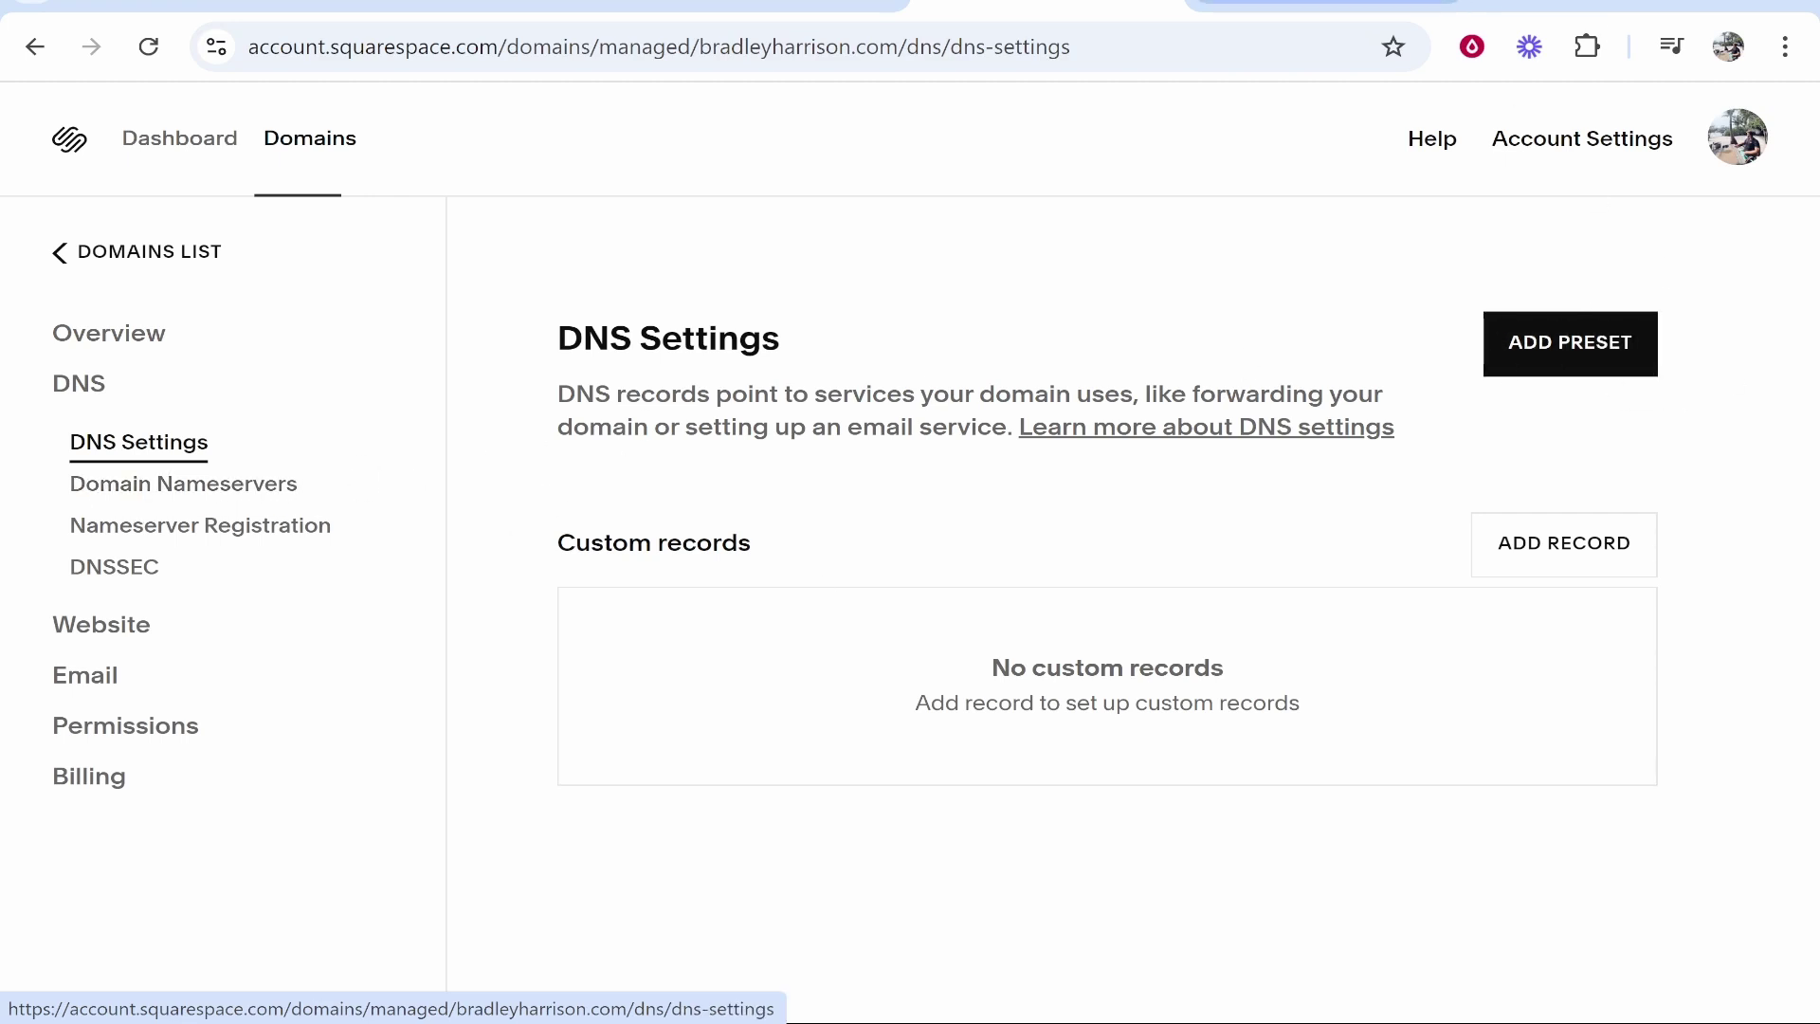
{"action": "left_click", "coordinate": [1232, 3]}
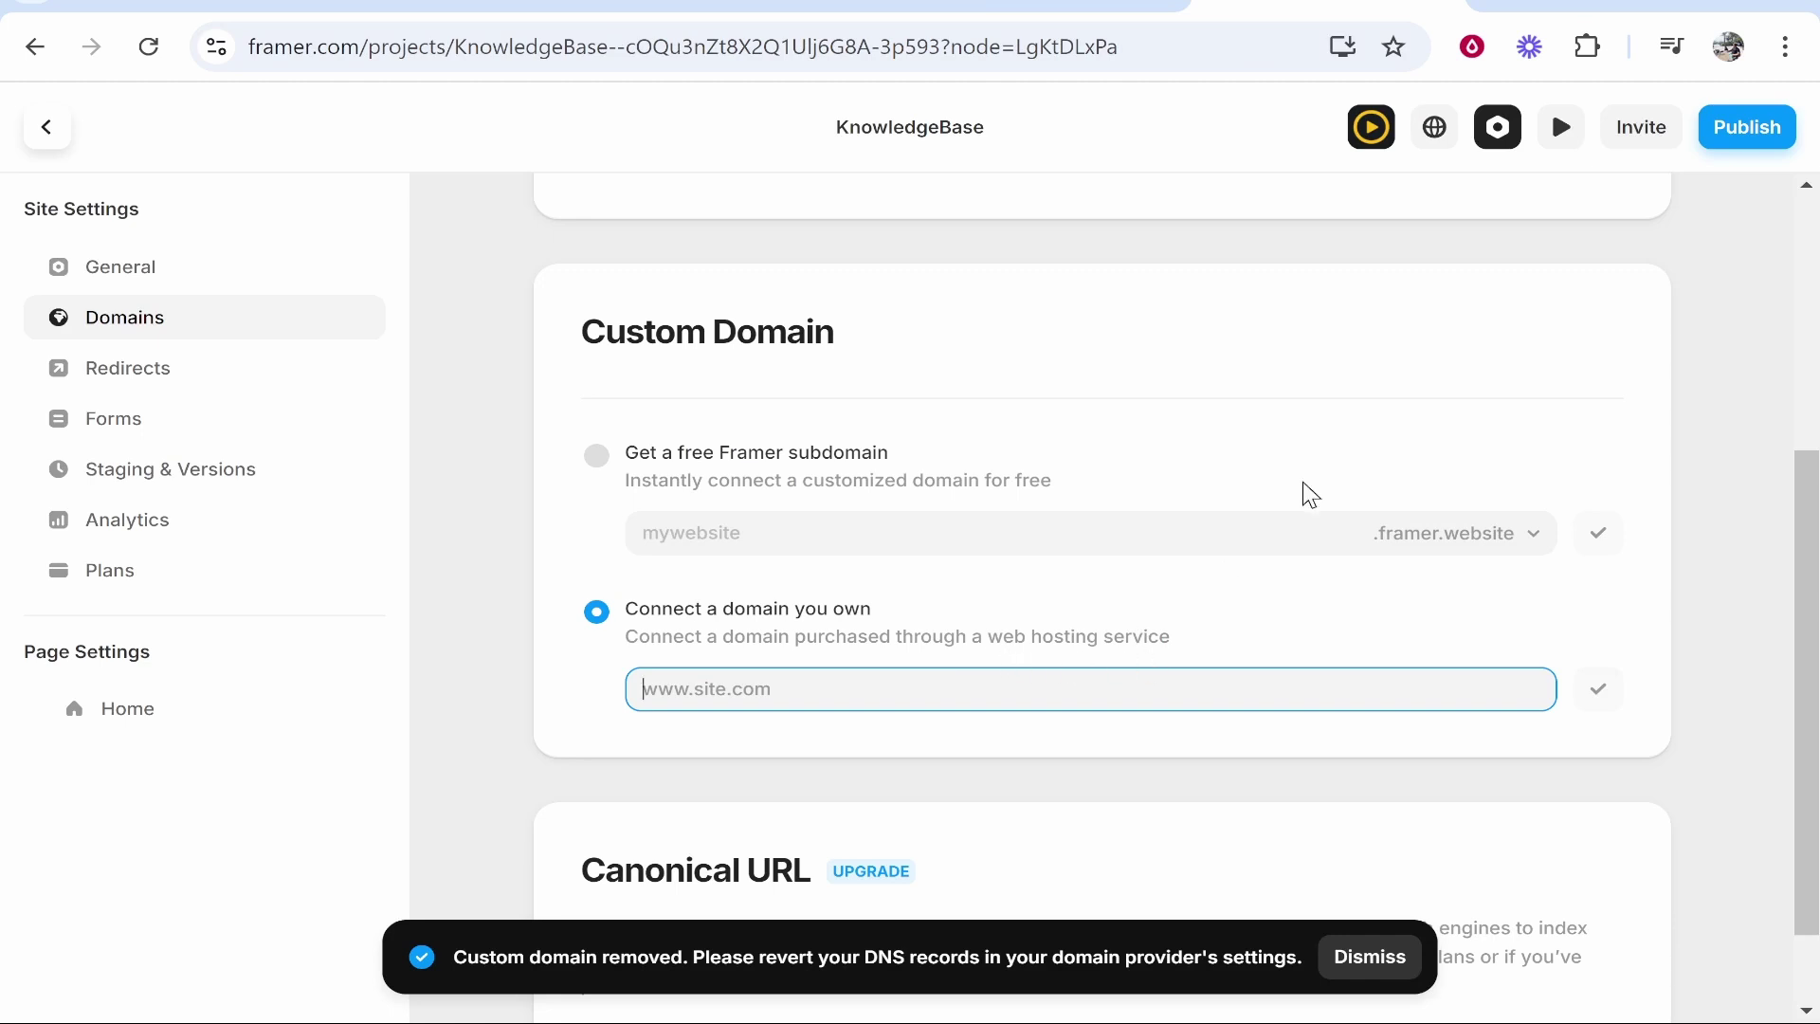
Step: Copy the active domain's name from its Squarespace overview page
{"action": "left_click", "coordinate": [1043, 5]}
{"action": "left_click", "coordinate": [55, 249]}
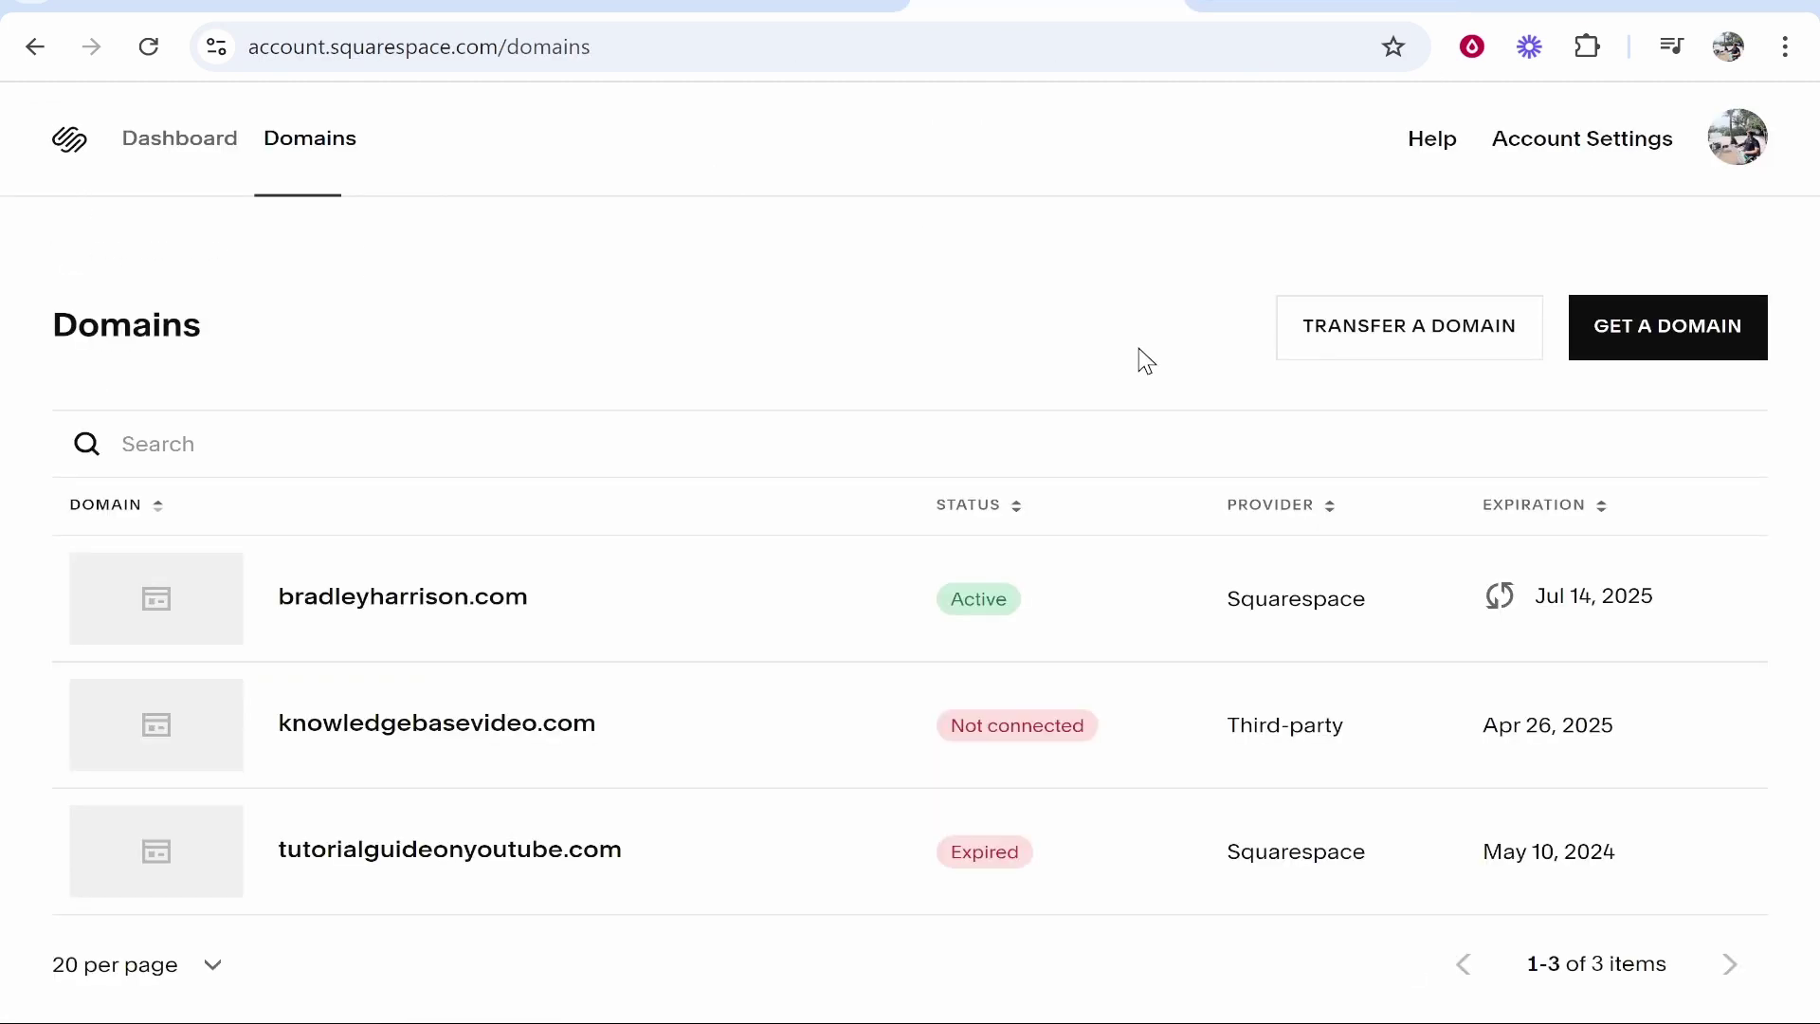
{"action": "left_click", "coordinate": [520, 616]}
{"action": "left_click_drag", "start_coordinate": [910, 408], "coordinate": [1267, 418]}
{"action": "key", "text": "ctrl+c"}
{"action": "left_click", "coordinate": [1328, 6]}
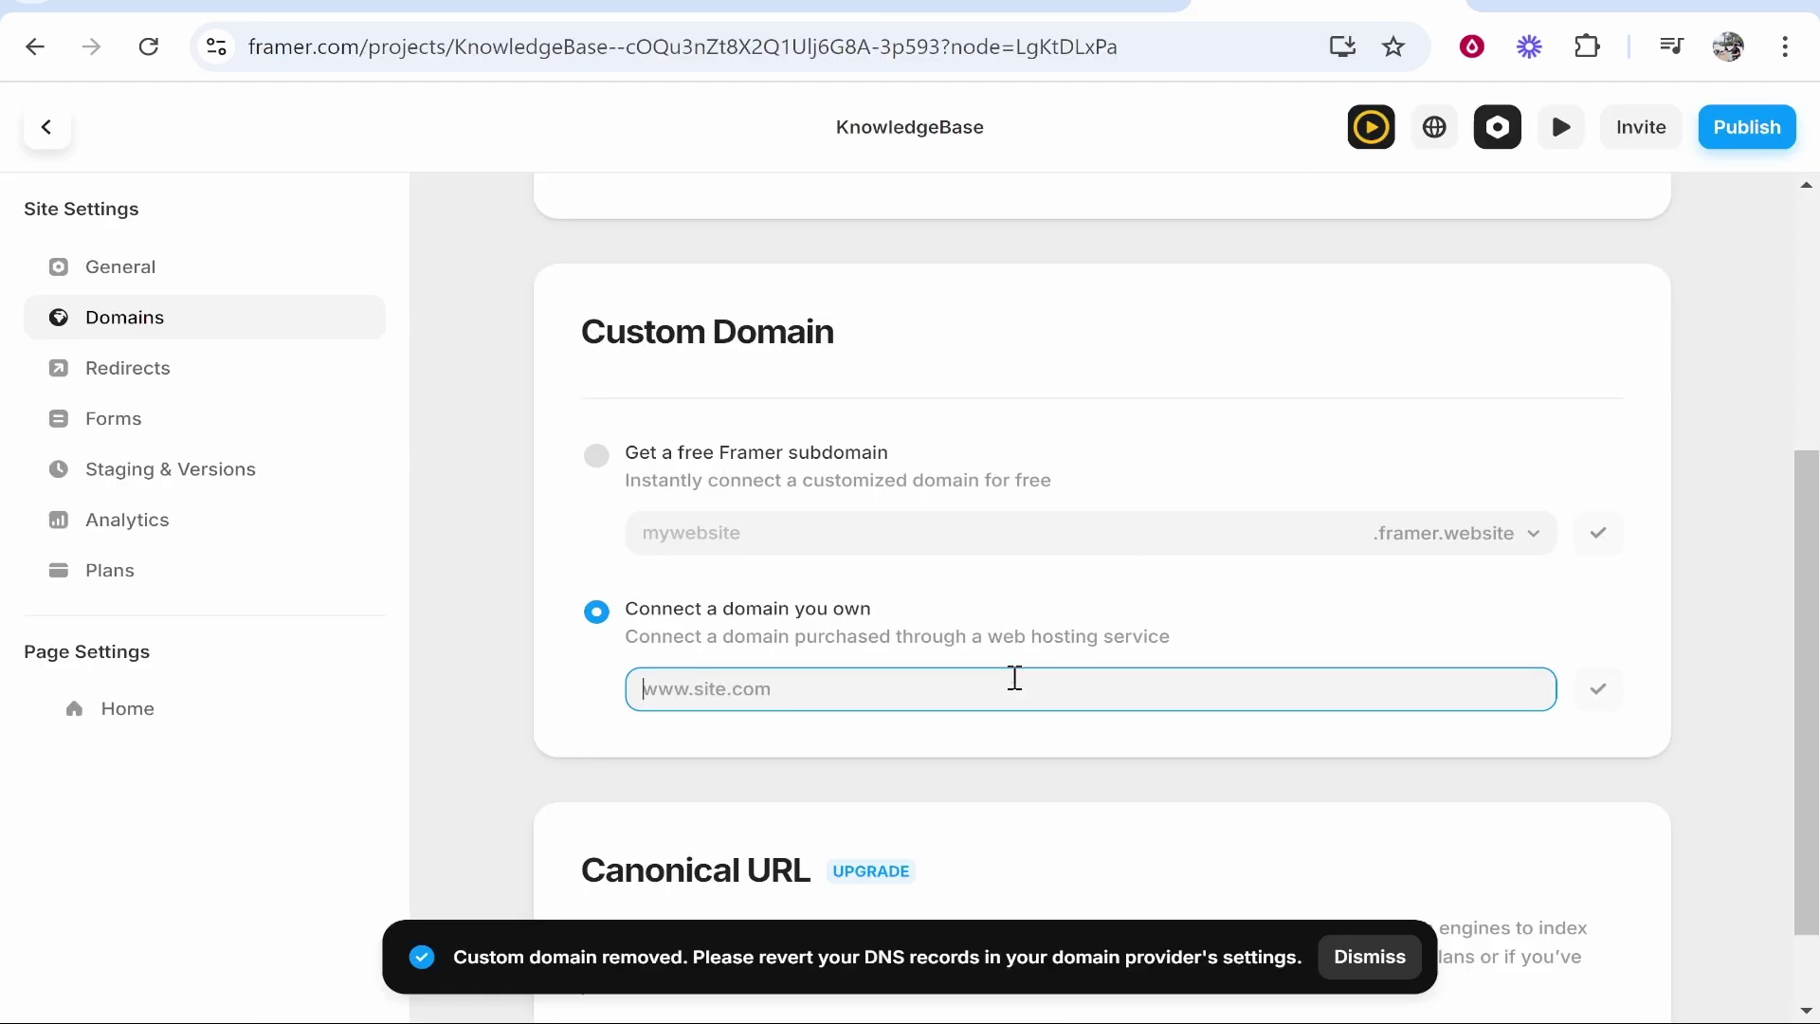
{"action": "type", "text": "w."}
{"action": "key", "text": "ctrl+v"}
{"action": "key", "text": "ctrl+a"}
{"action": "left_click", "coordinate": [1598, 689]}
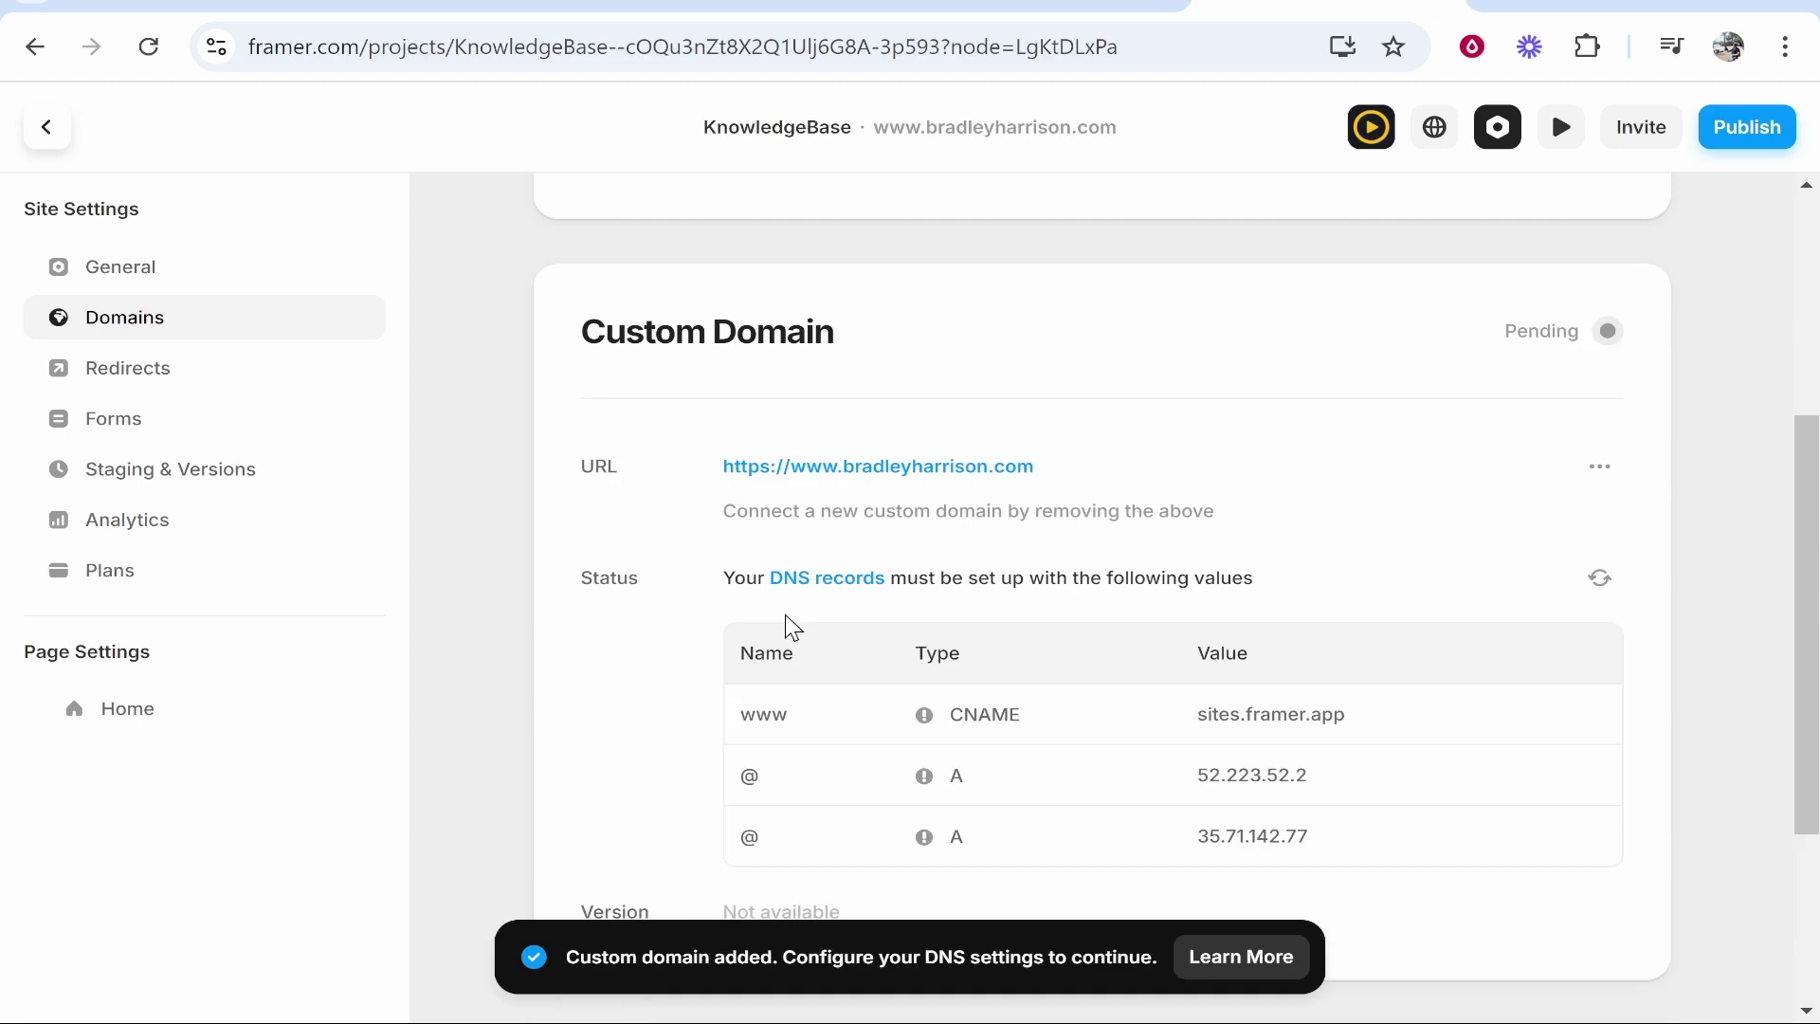
{"action": "scroll", "coordinate": [1109, 685], "scroll_direction": "down", "scroll_amount": 2}
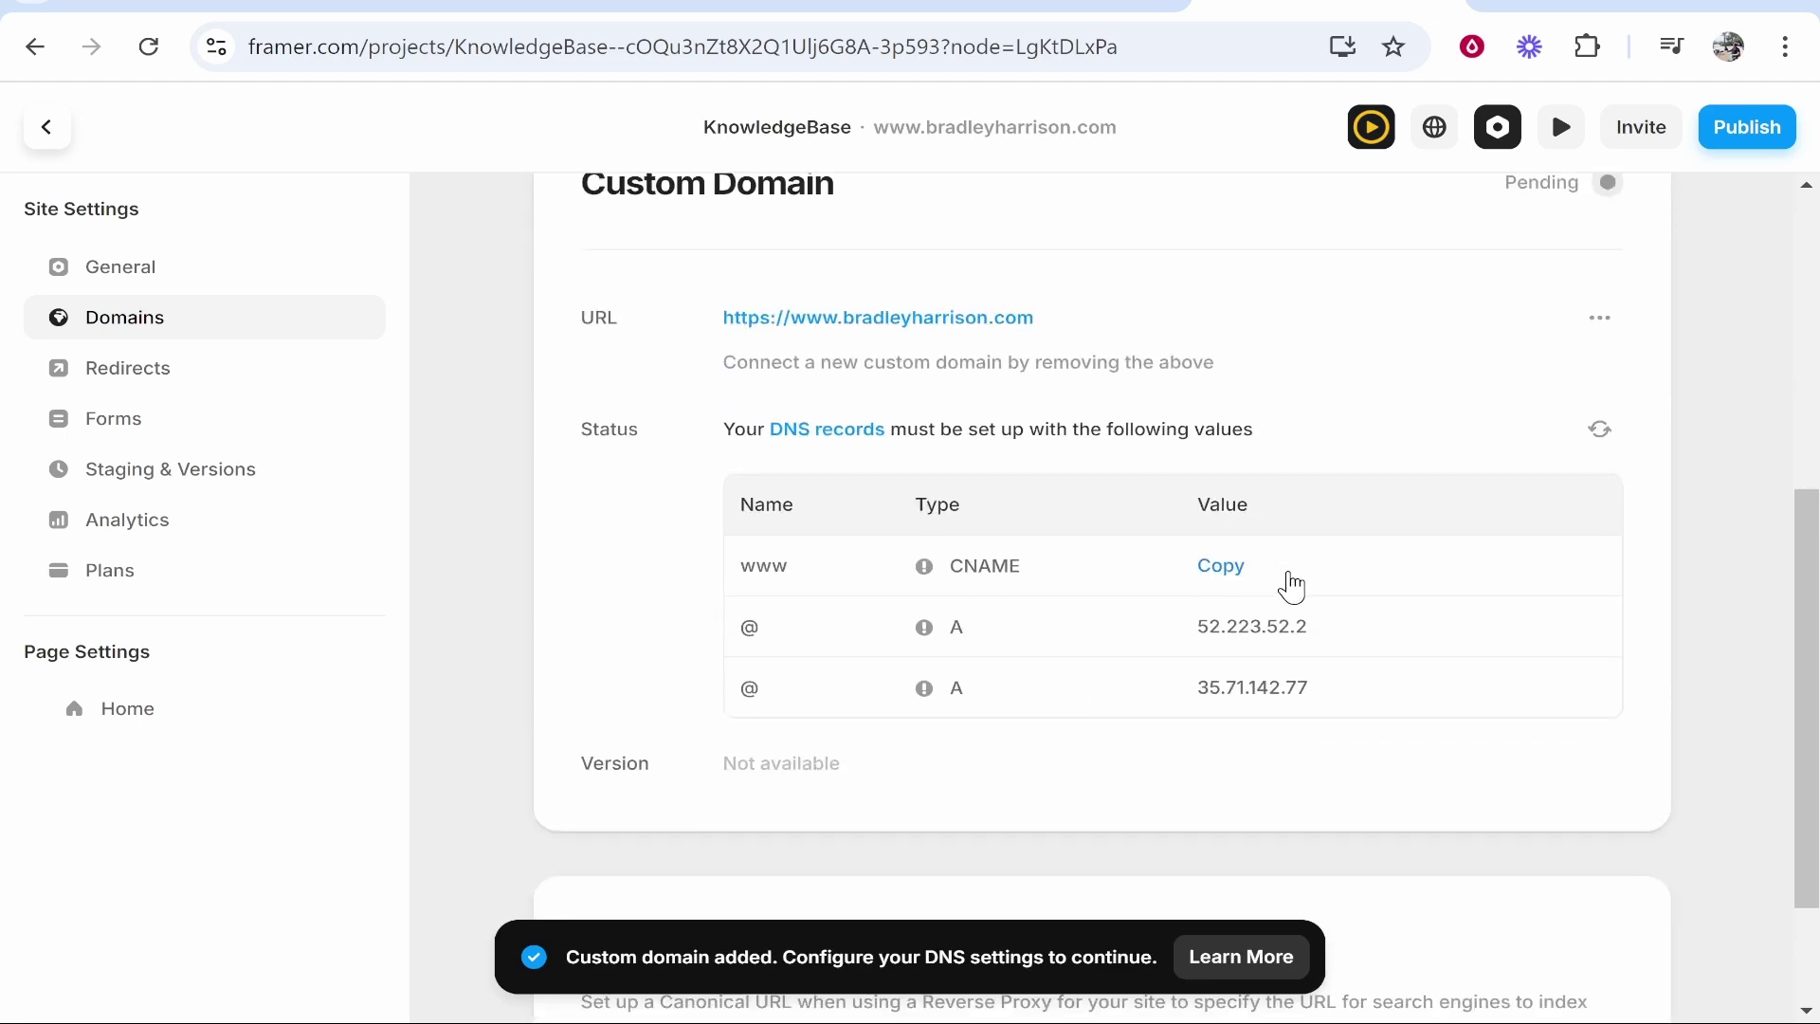
Step: Open Squarespace's DNS settings and copy the CNAME value sites.framer.app from Framer
{"action": "left_click", "coordinate": [1005, 11]}
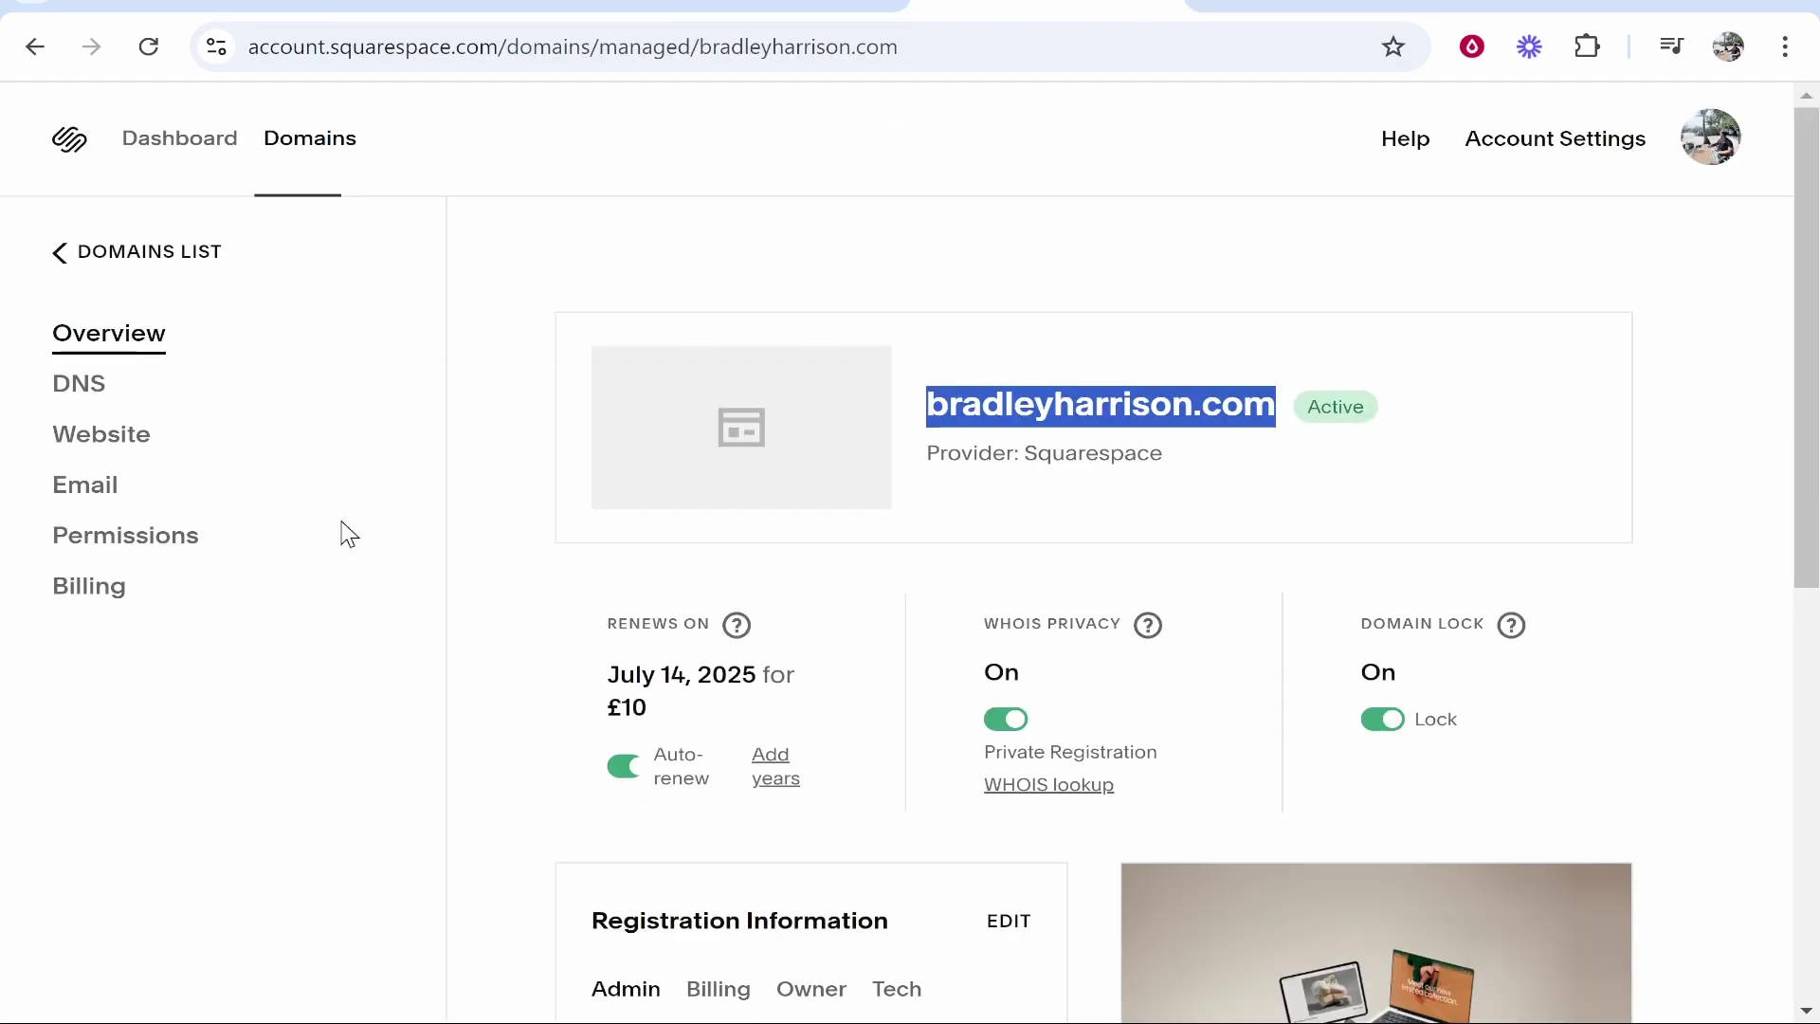
{"action": "left_click", "coordinate": [80, 389]}
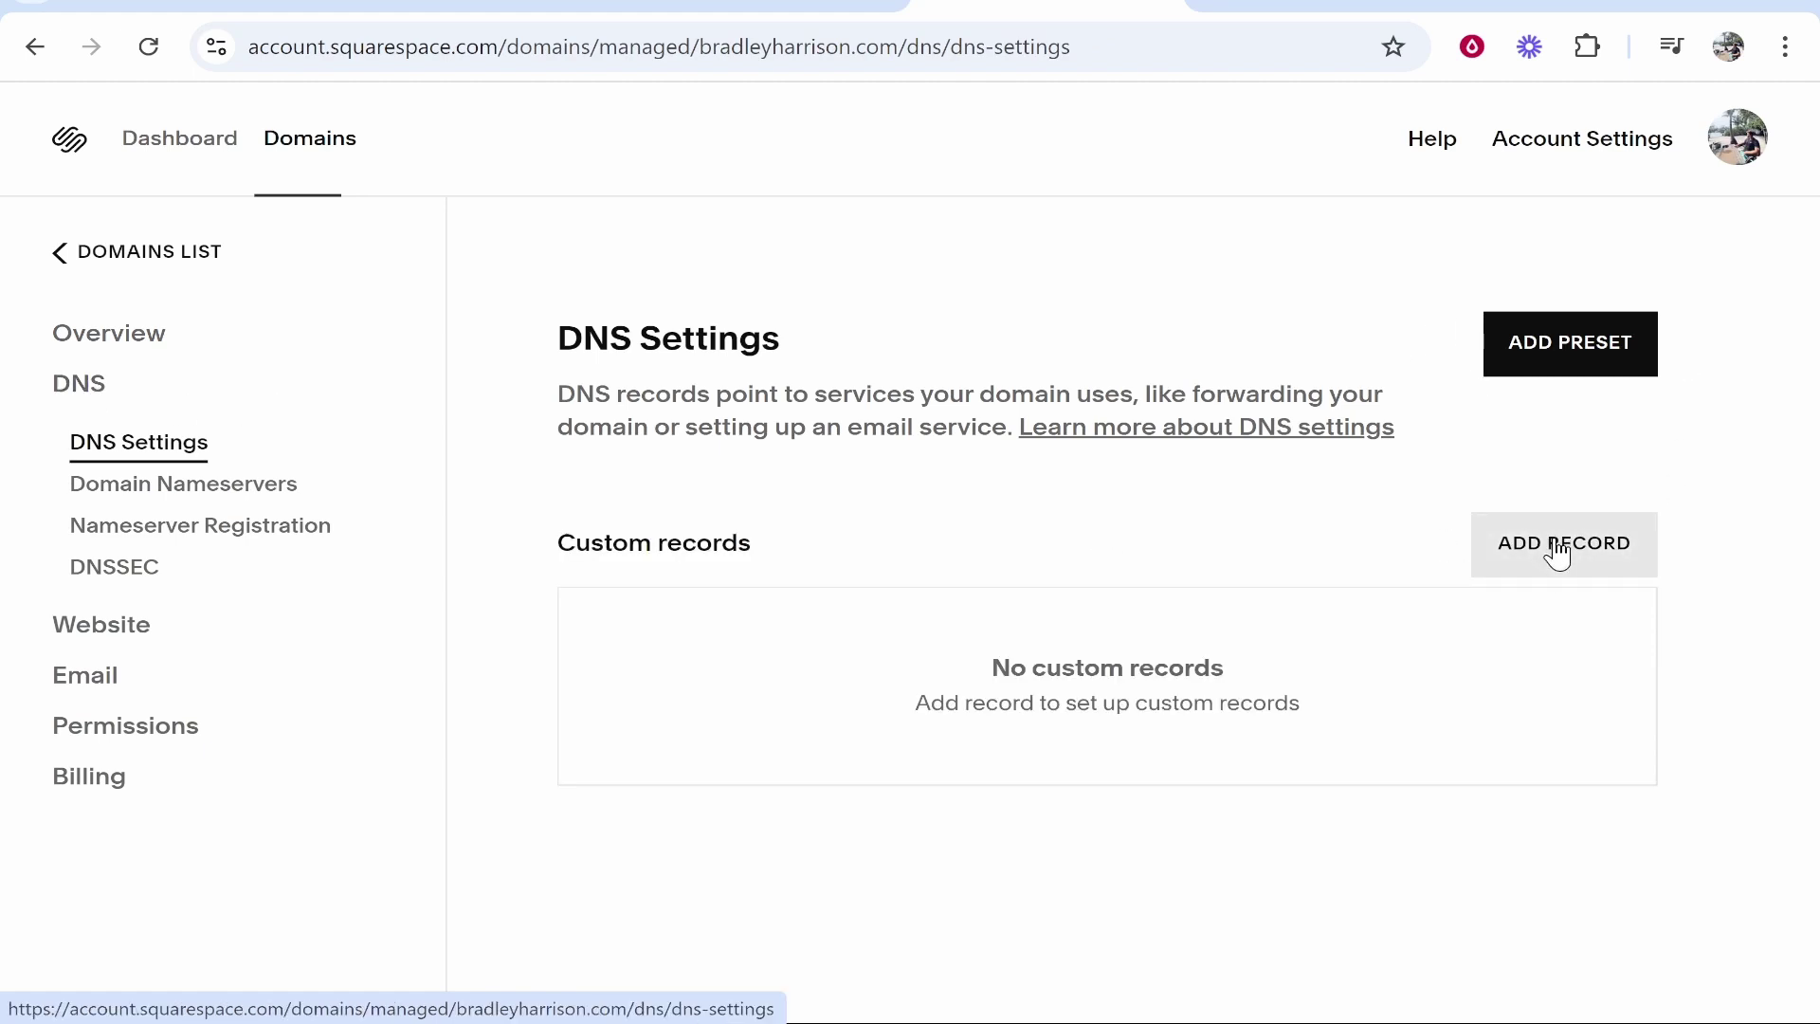
{"action": "left_click", "coordinate": [1328, 8]}
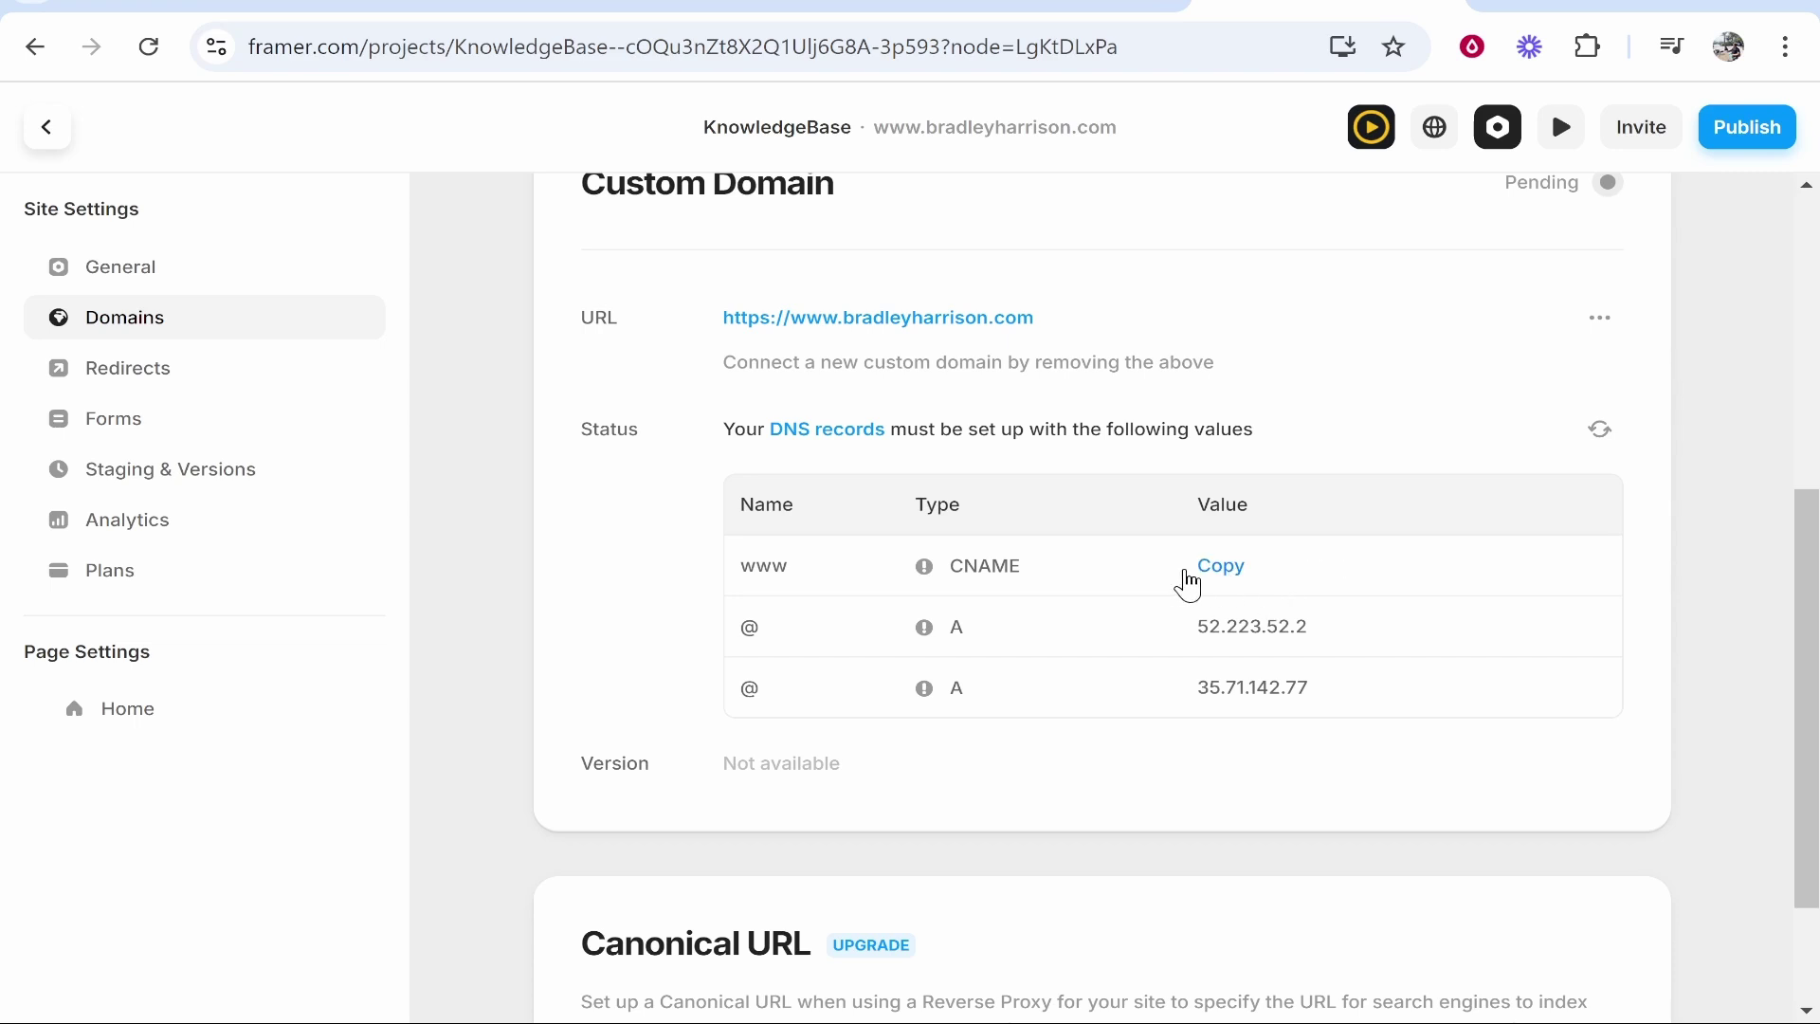
{"action": "left_click", "coordinate": [1228, 576]}
{"action": "left_click", "coordinate": [1161, 10]}
Step: Add and save a CNAME record with host www and alias sites.framer.app
{"action": "left_click", "coordinate": [1510, 559]}
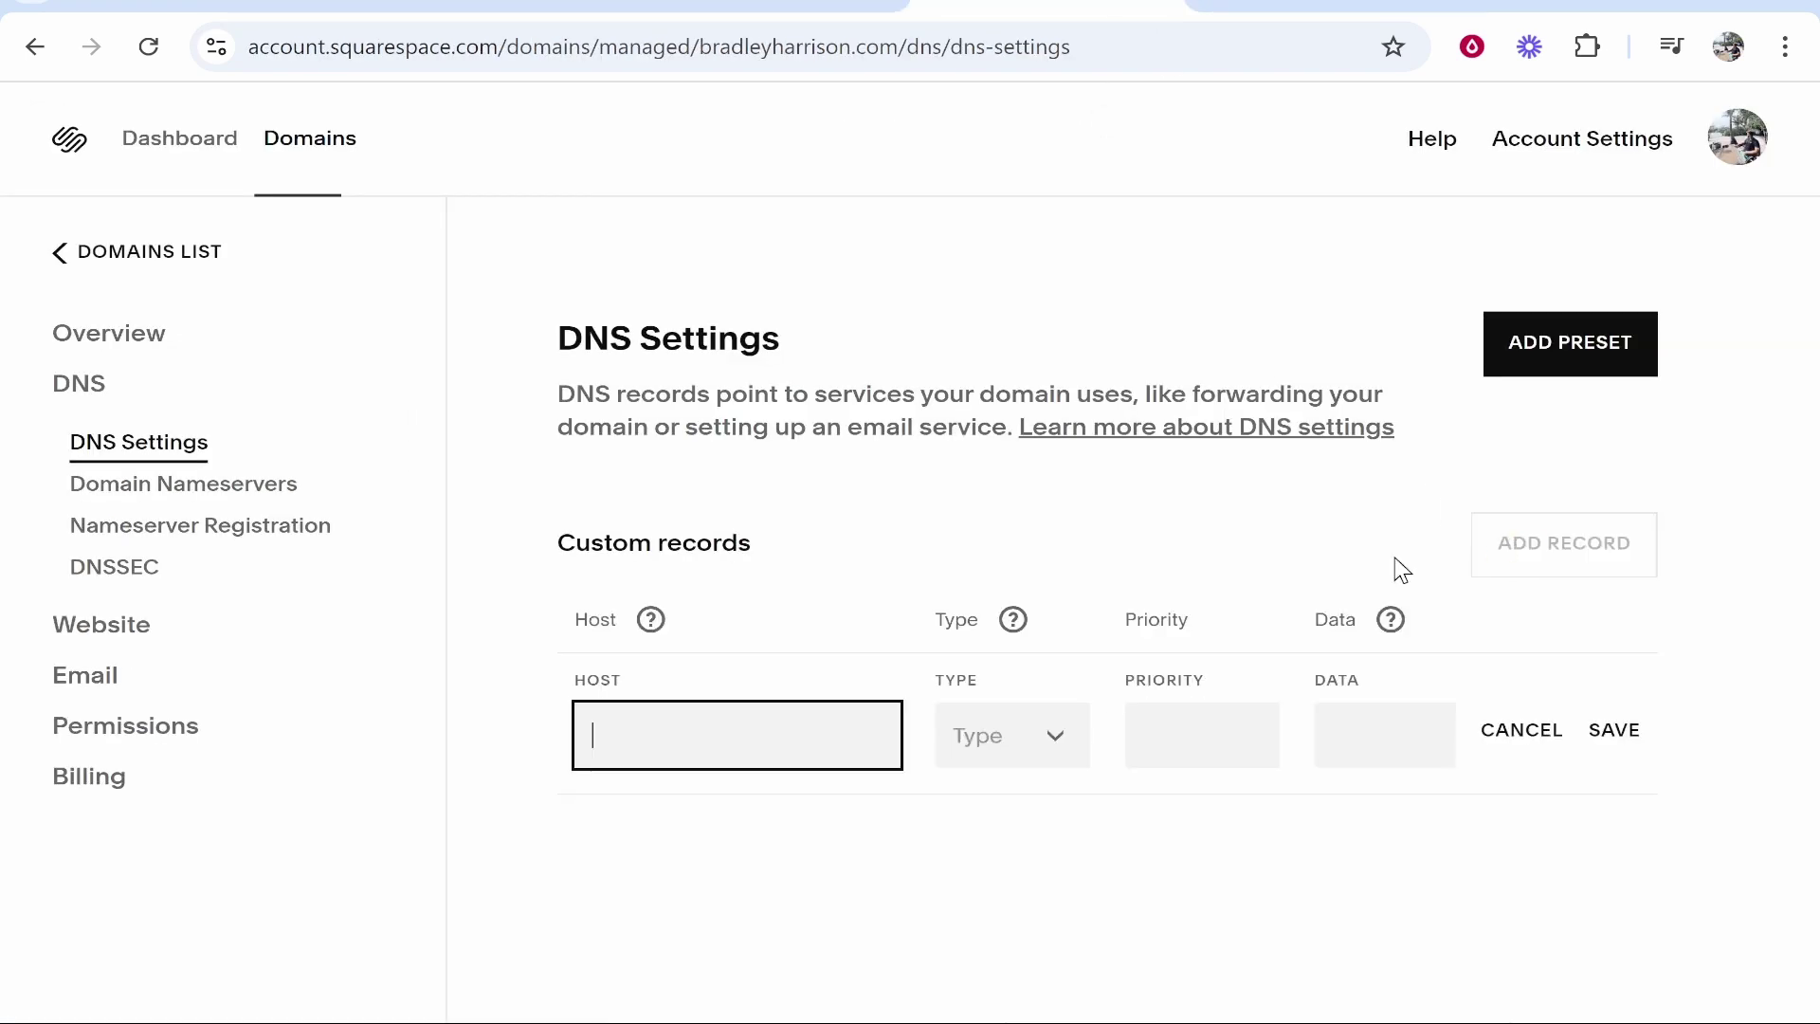
{"action": "left_click", "coordinate": [1013, 739]}
{"action": "scroll", "coordinate": [958, 854], "scroll_direction": "down", "scroll_amount": 2}
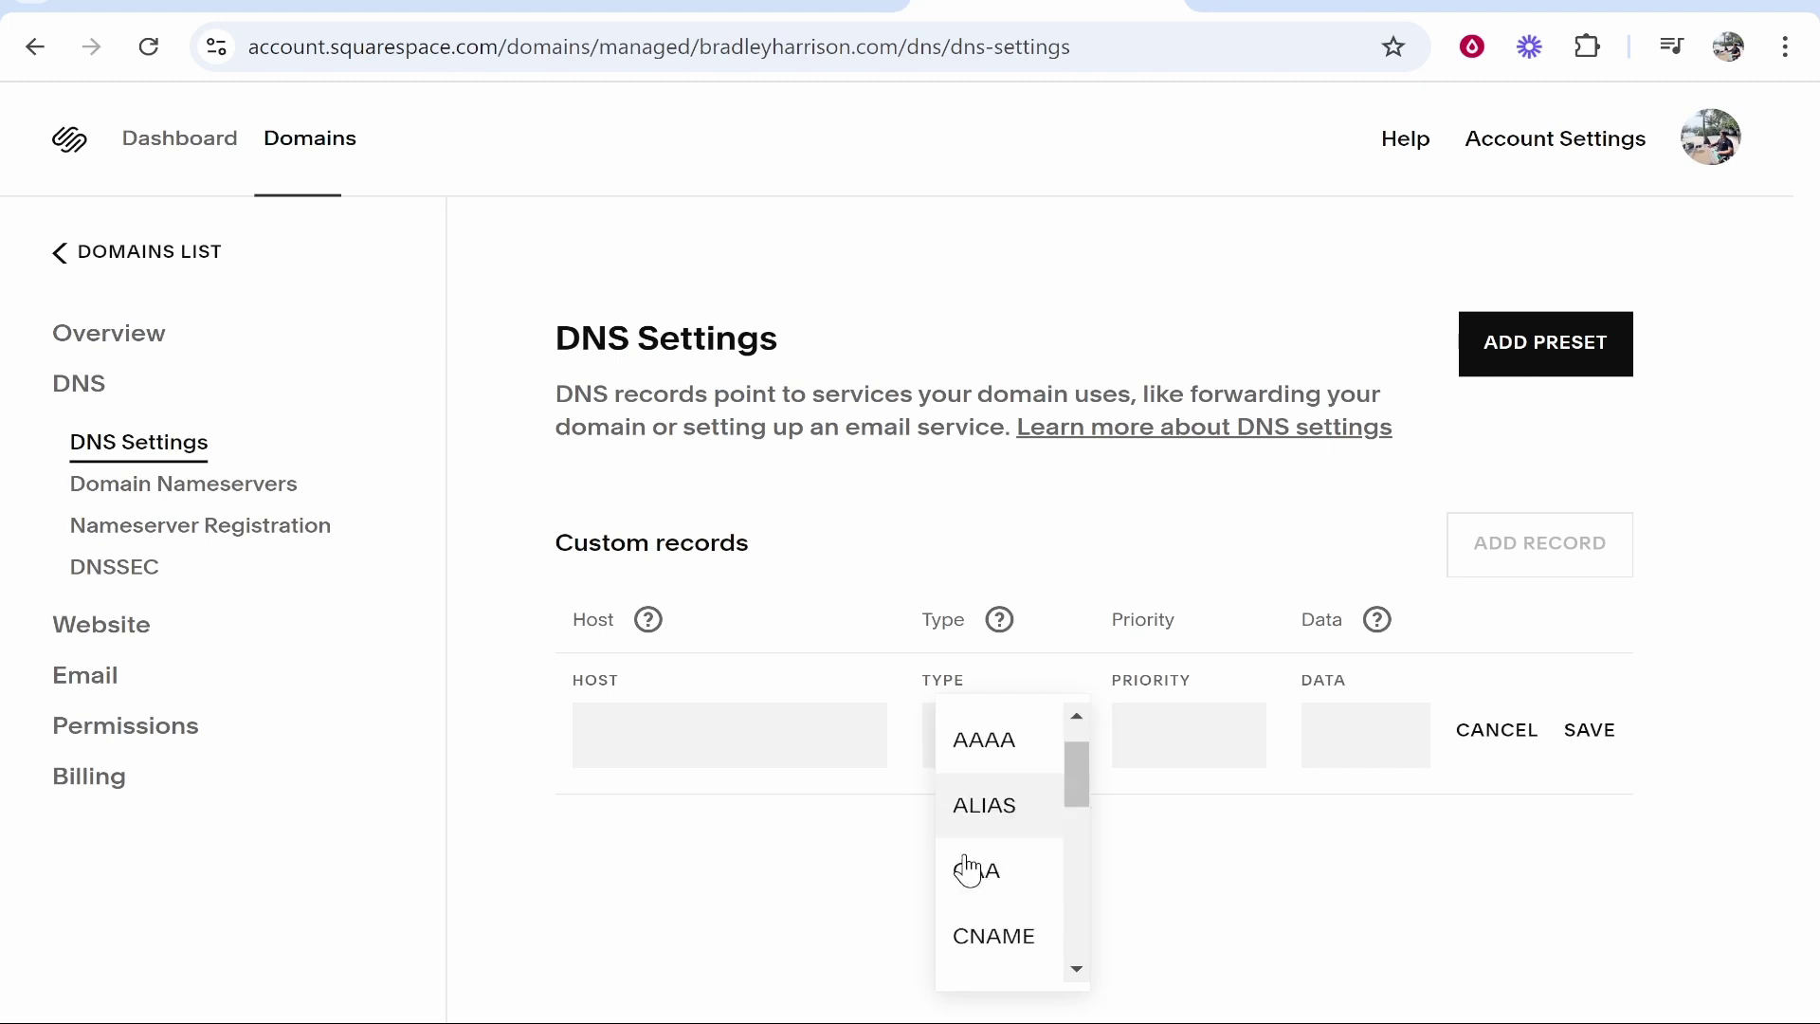
{"action": "left_click", "coordinate": [991, 848]}
{"action": "left_click", "coordinate": [722, 742]}
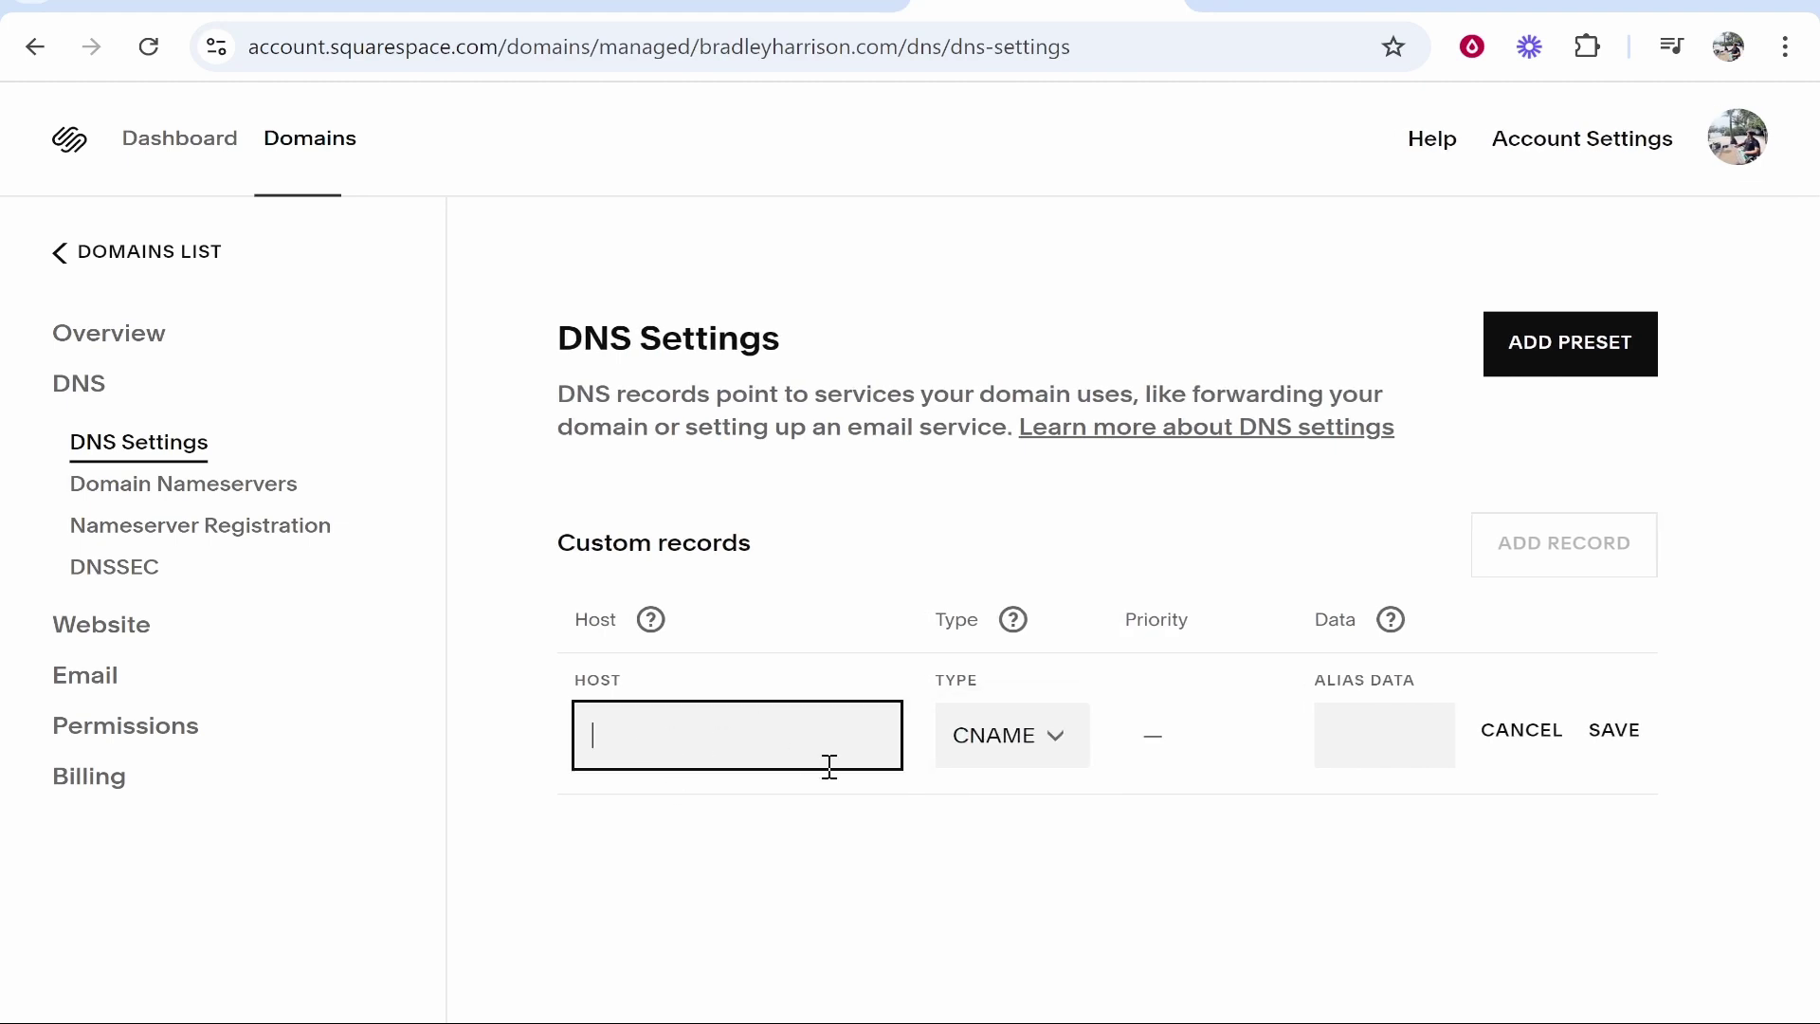
{"action": "left_click", "coordinate": [1374, 735]}
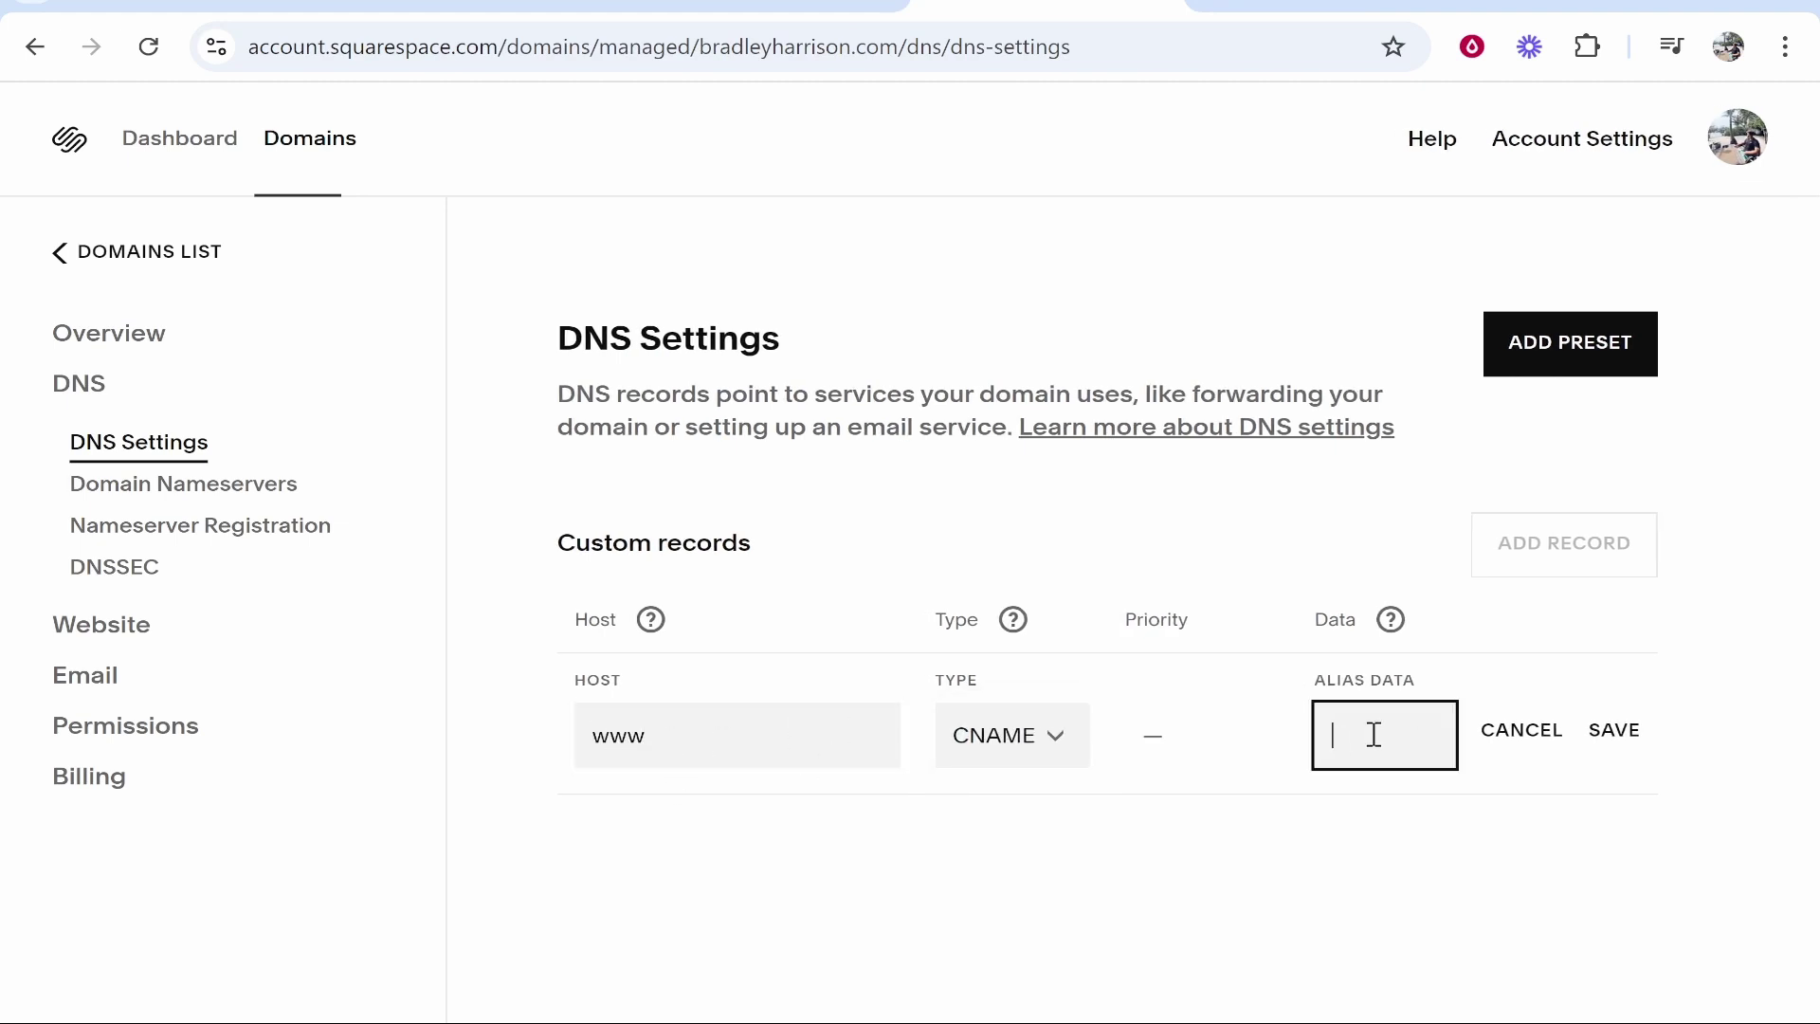
{"action": "right_click", "coordinate": [1390, 717]}
{"action": "left_click", "coordinate": [1397, 323]}
{"action": "left_click_drag", "start_coordinate": [1440, 739], "coordinate": [1271, 749]}
{"action": "left_click", "coordinate": [1527, 832]}
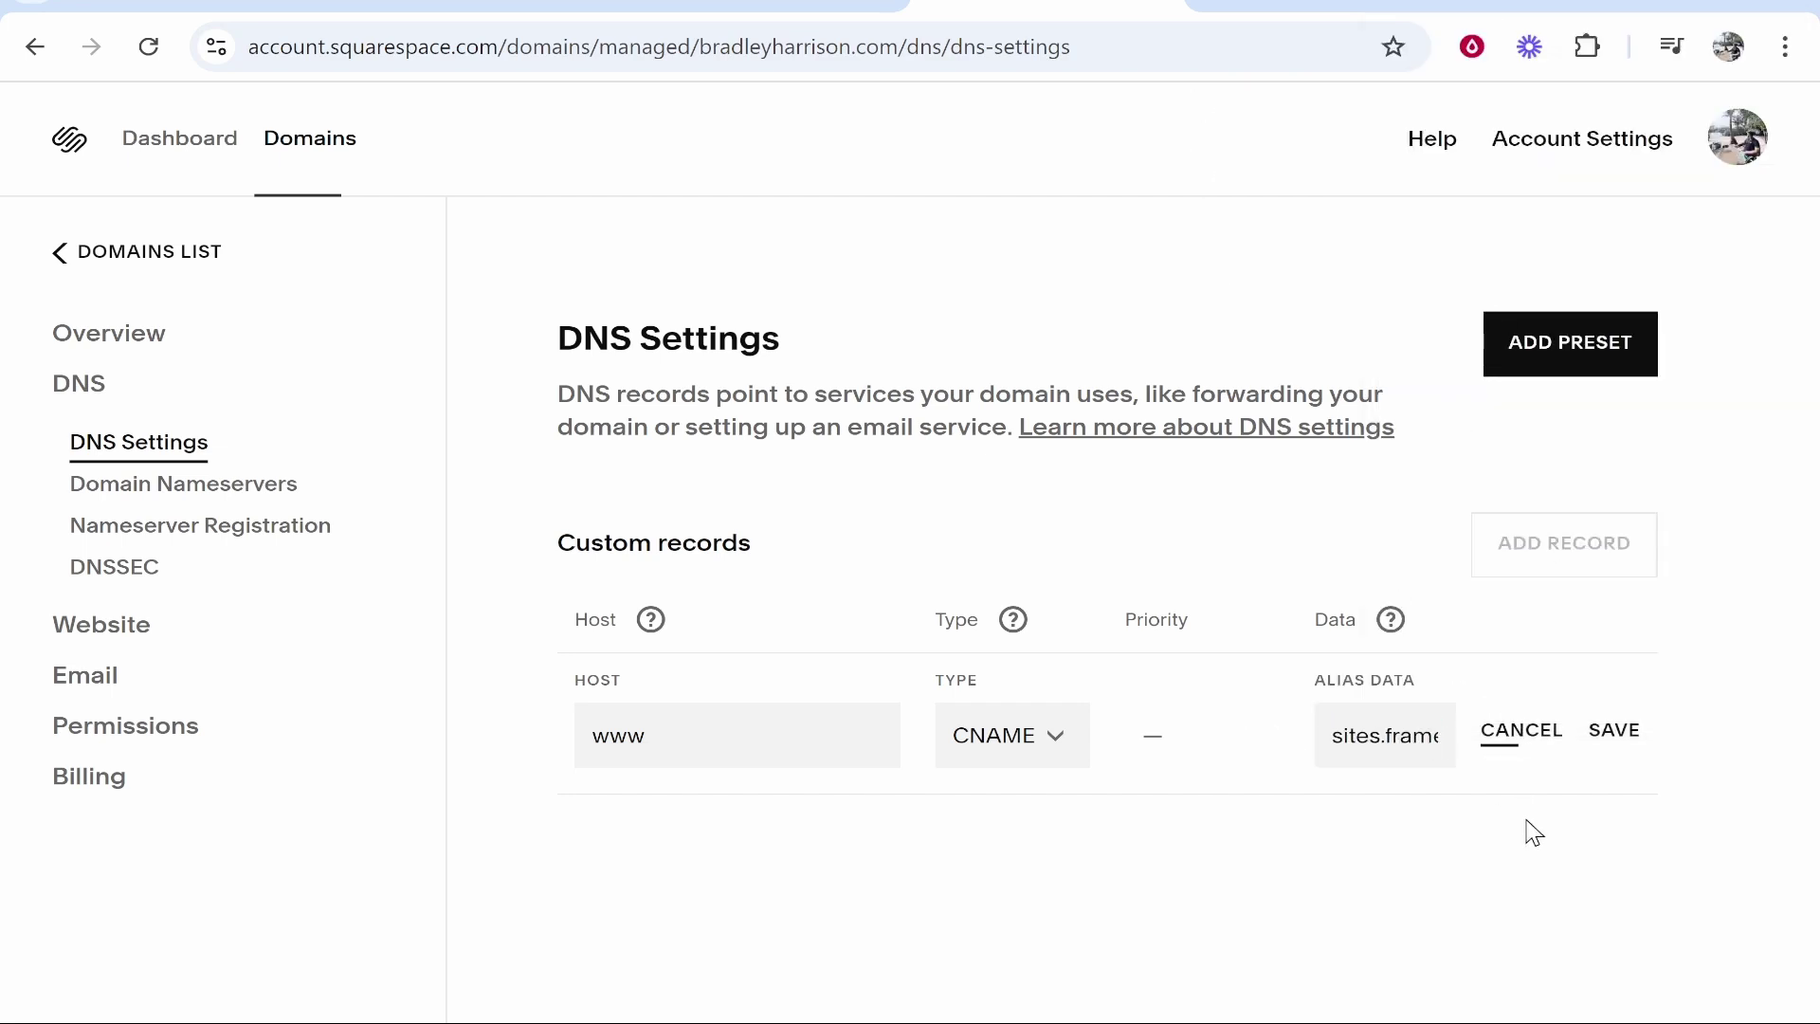
{"action": "left_click", "coordinate": [1612, 744]}
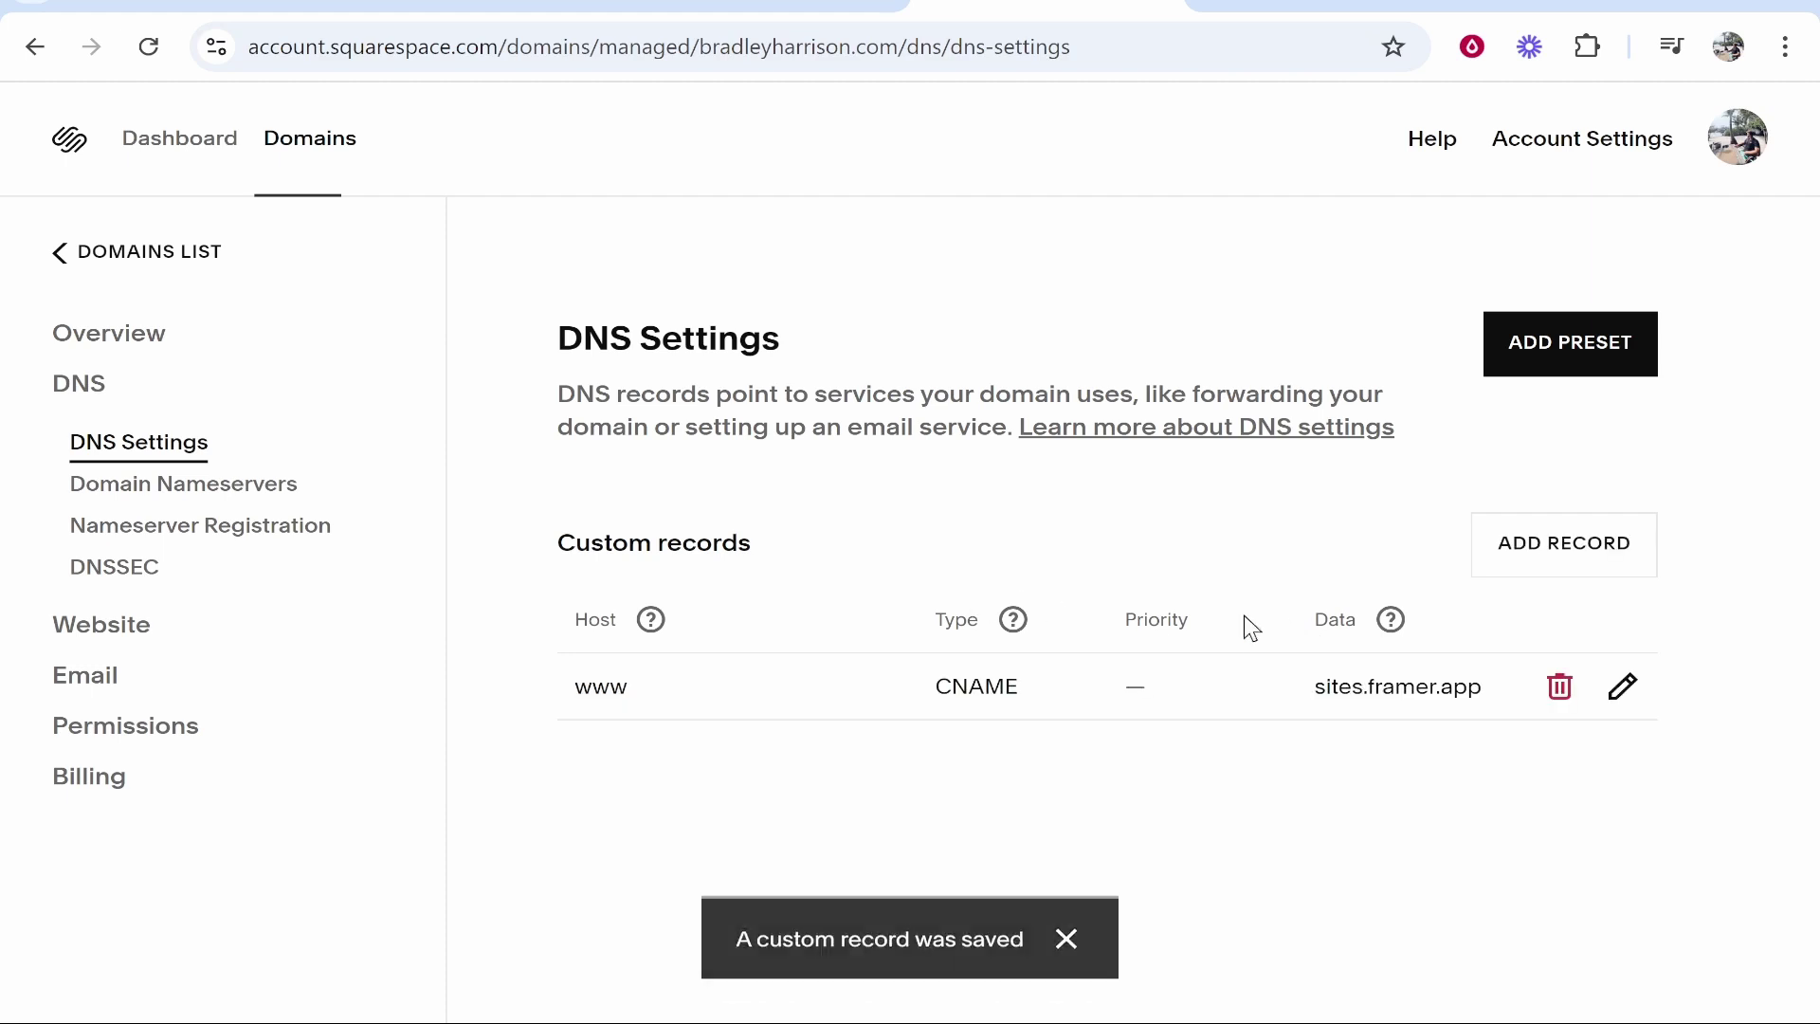
Step: Copy 52.223.52.2 from Framer and save it as an A record for host @
{"action": "key", "text": "ctrl+Tab"}
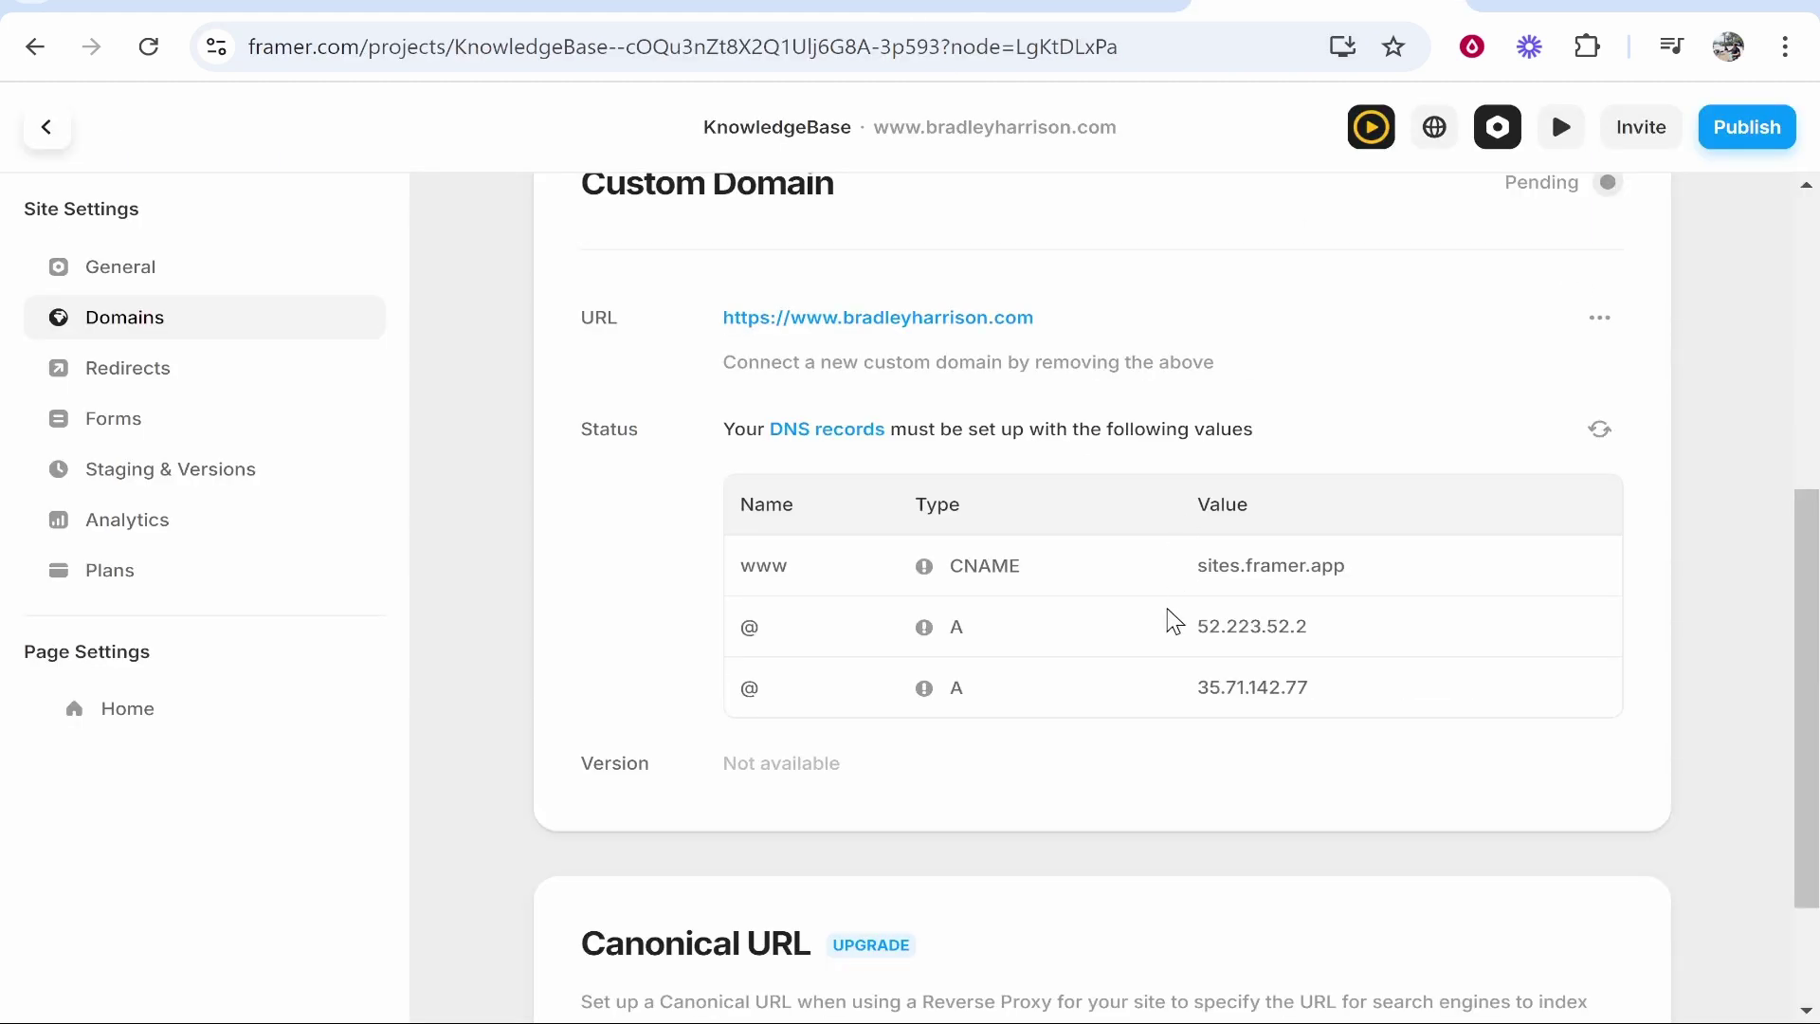
{"action": "left_click", "coordinate": [1223, 627]}
{"action": "key", "text": "ctrl+shift+Tab"}
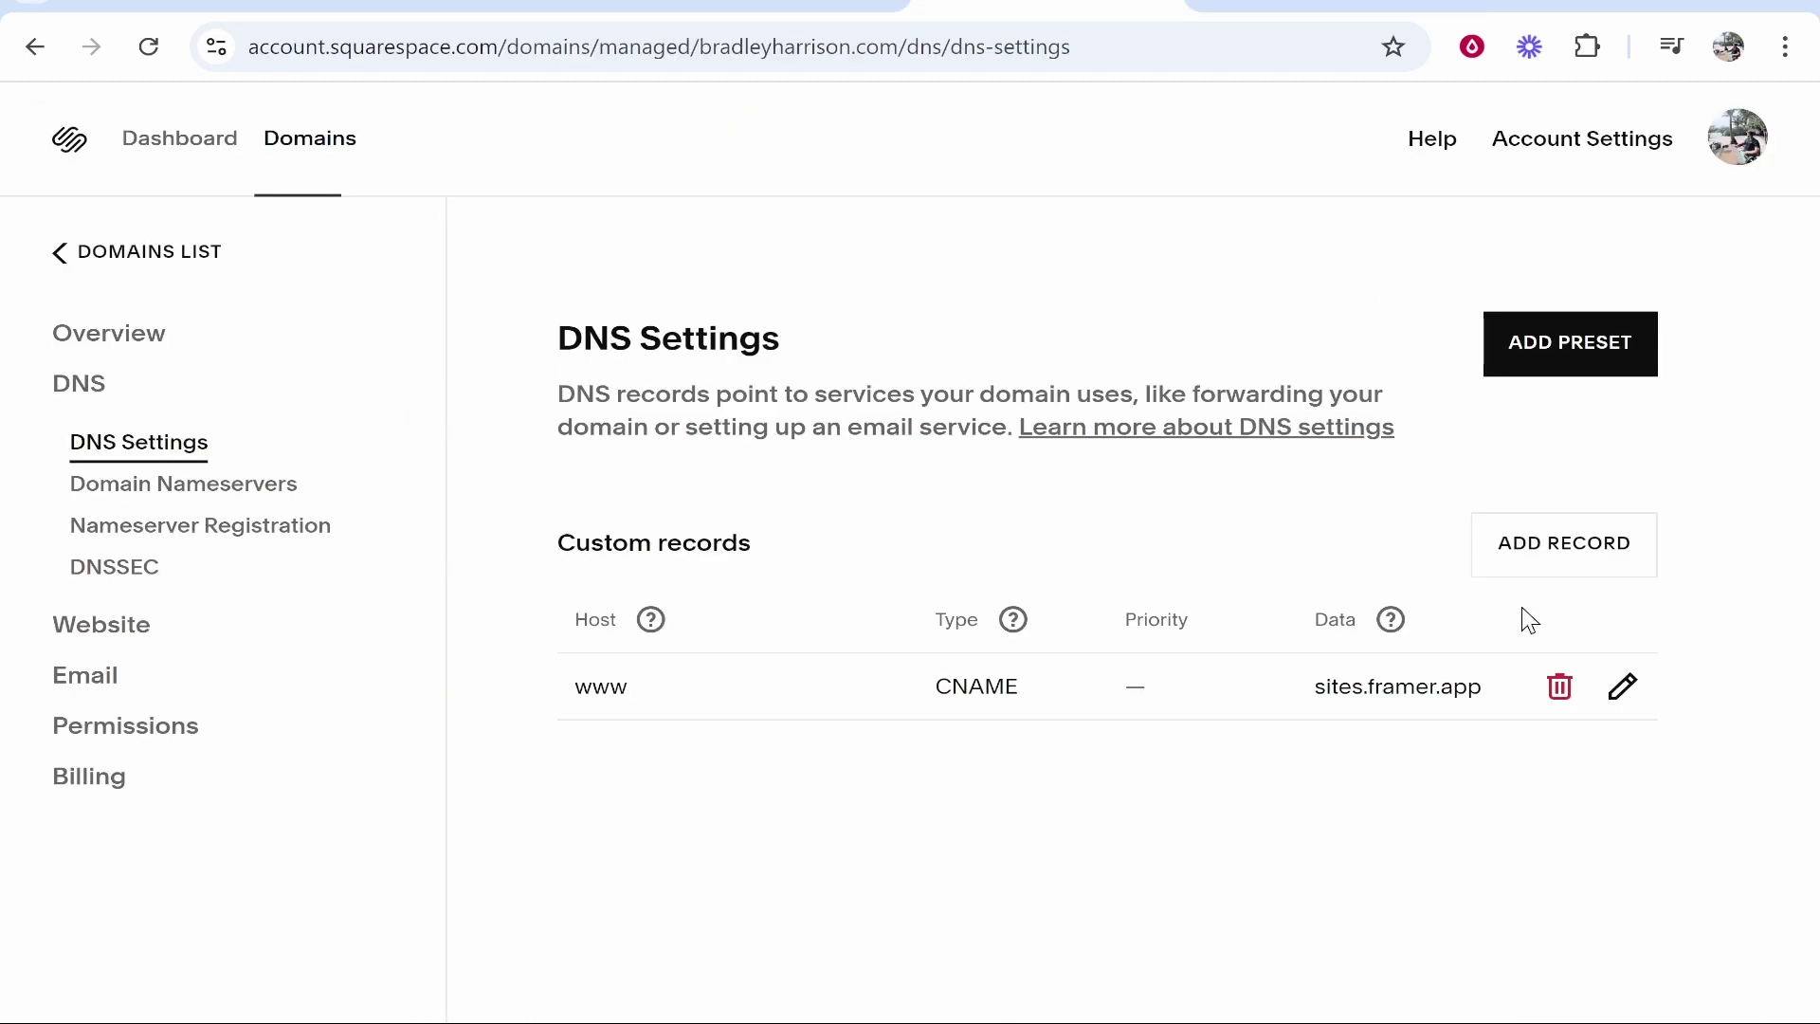
{"action": "left_click", "coordinate": [1589, 523]}
{"action": "left_click", "coordinate": [996, 802]}
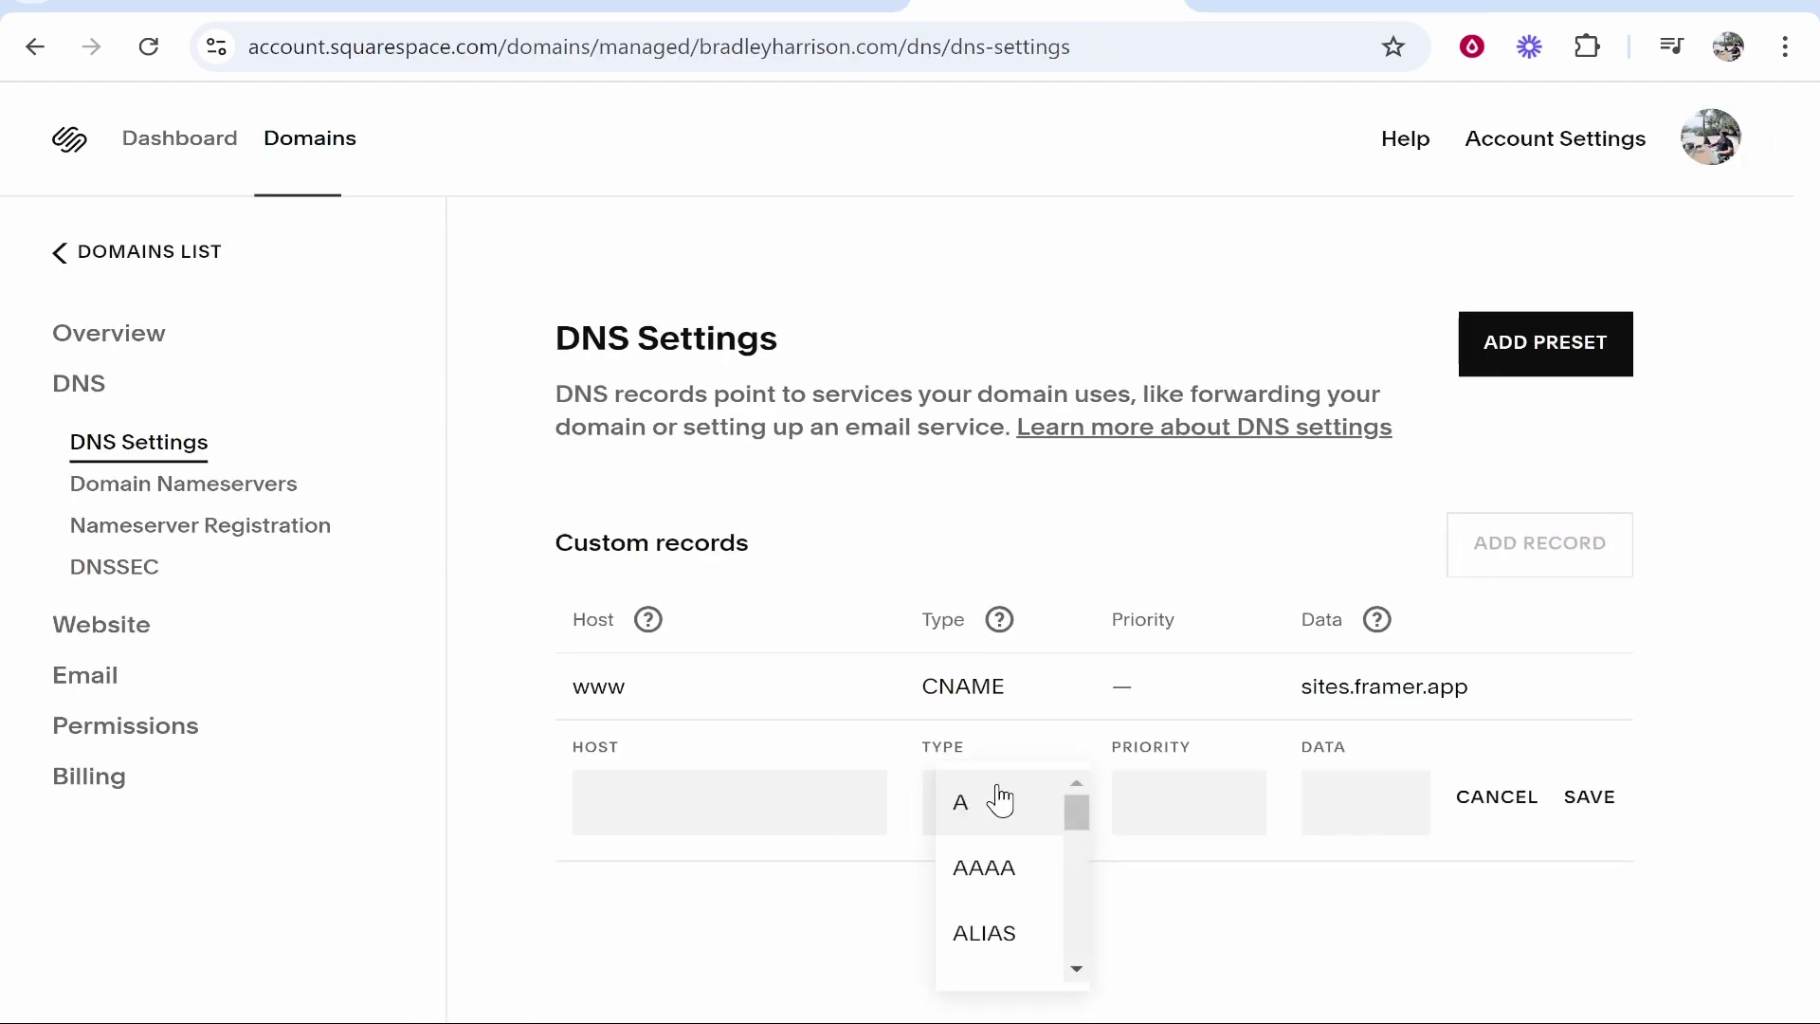
{"action": "left_click", "coordinate": [976, 808]}
{"action": "left_click", "coordinate": [790, 808]}
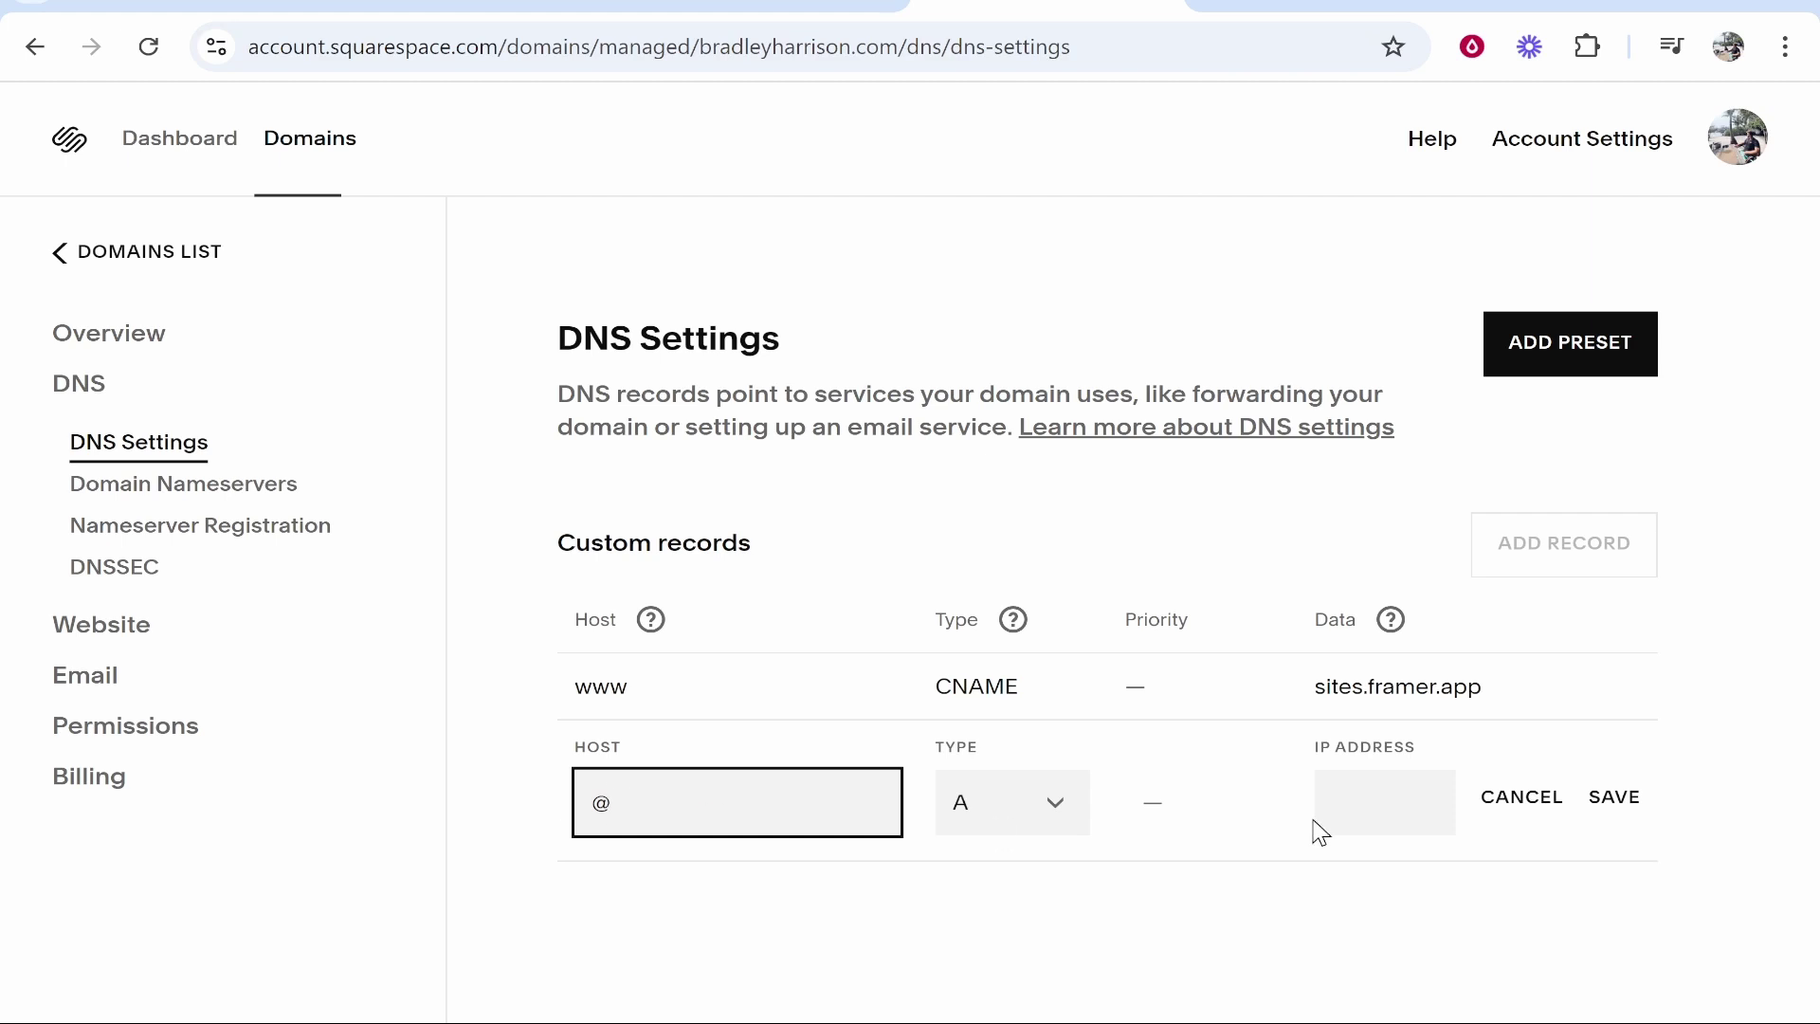
{"action": "right_click", "coordinate": [1394, 809]}
{"action": "left_click", "coordinate": [1475, 376]}
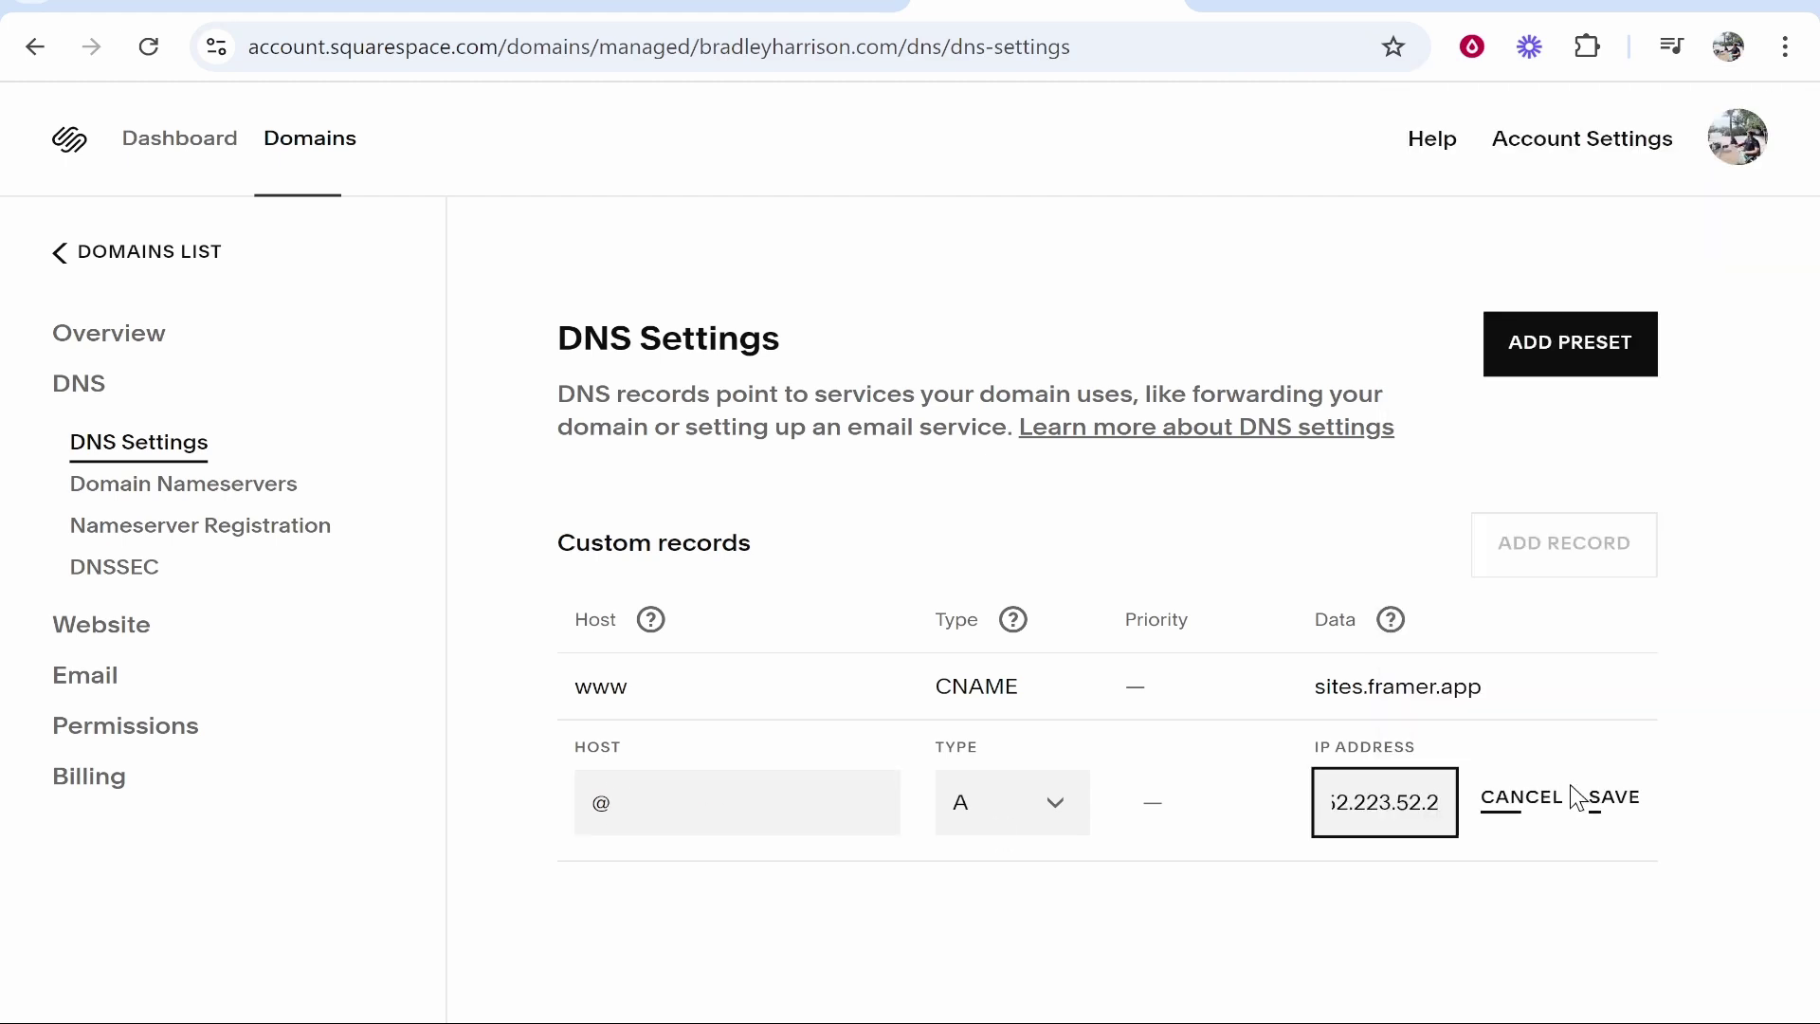
{"action": "left_click", "coordinate": [1607, 797]}
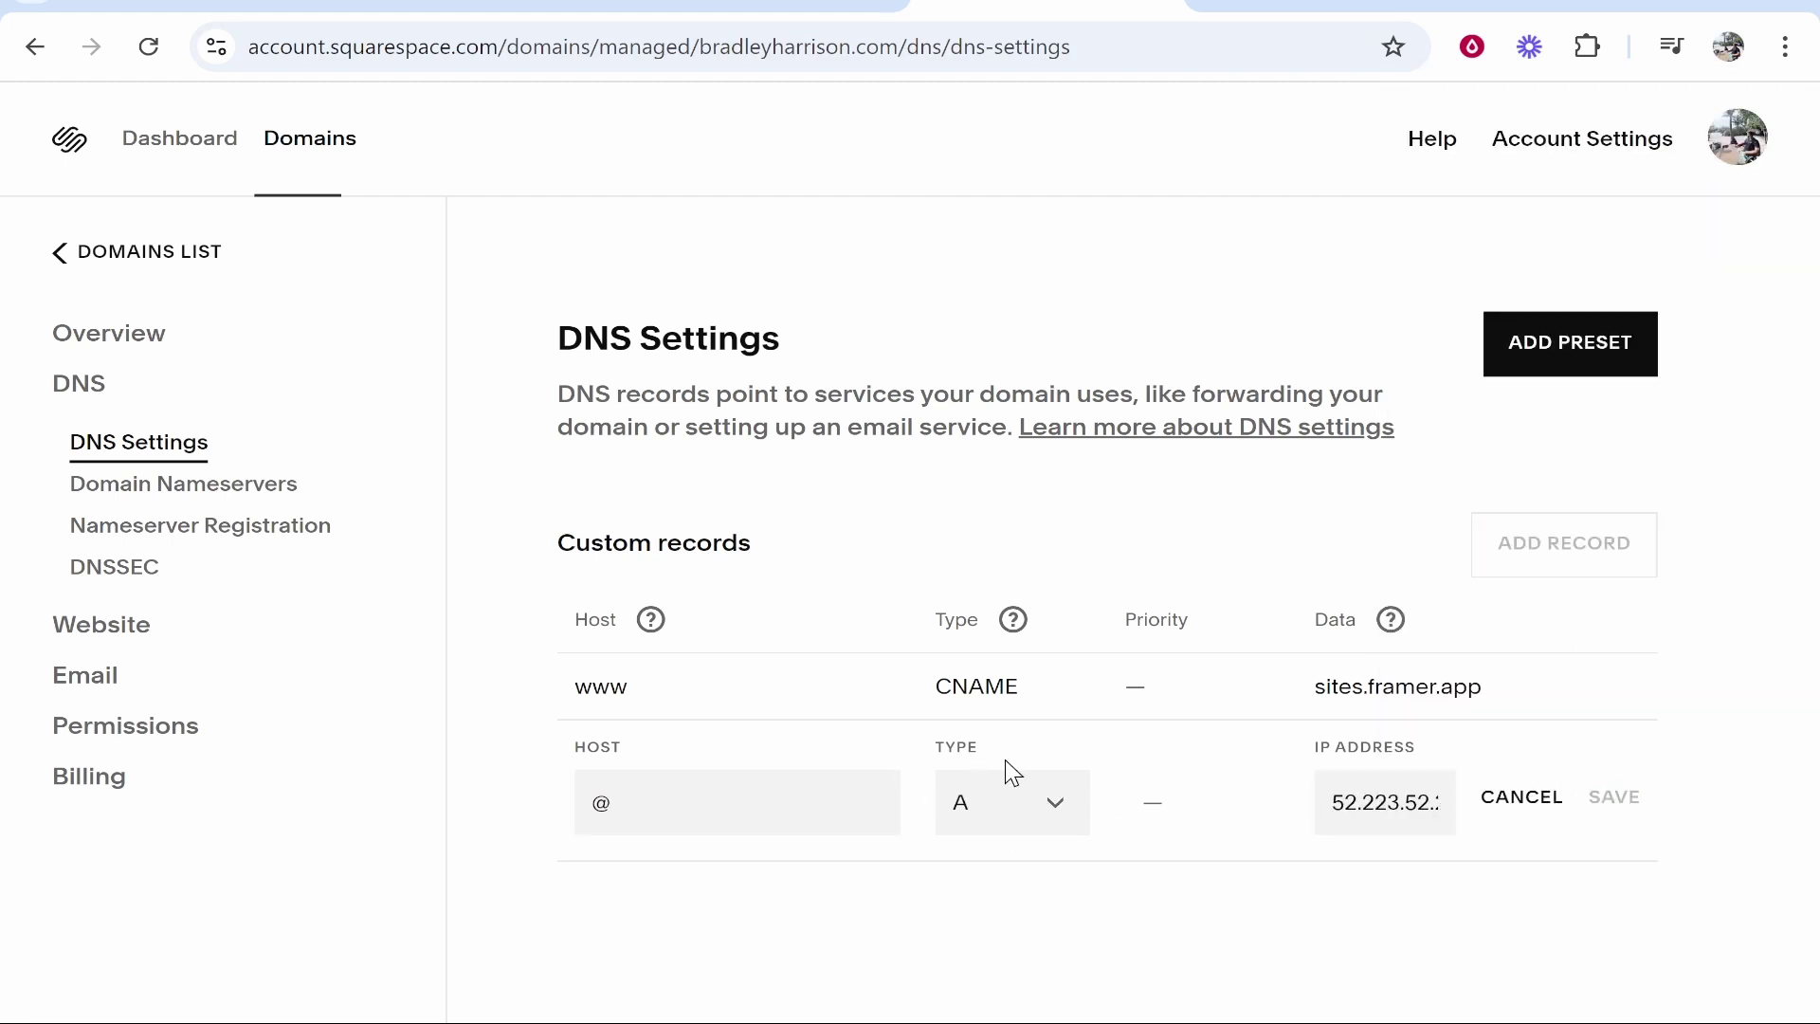
{"action": "left_click", "coordinate": [1593, 365]}
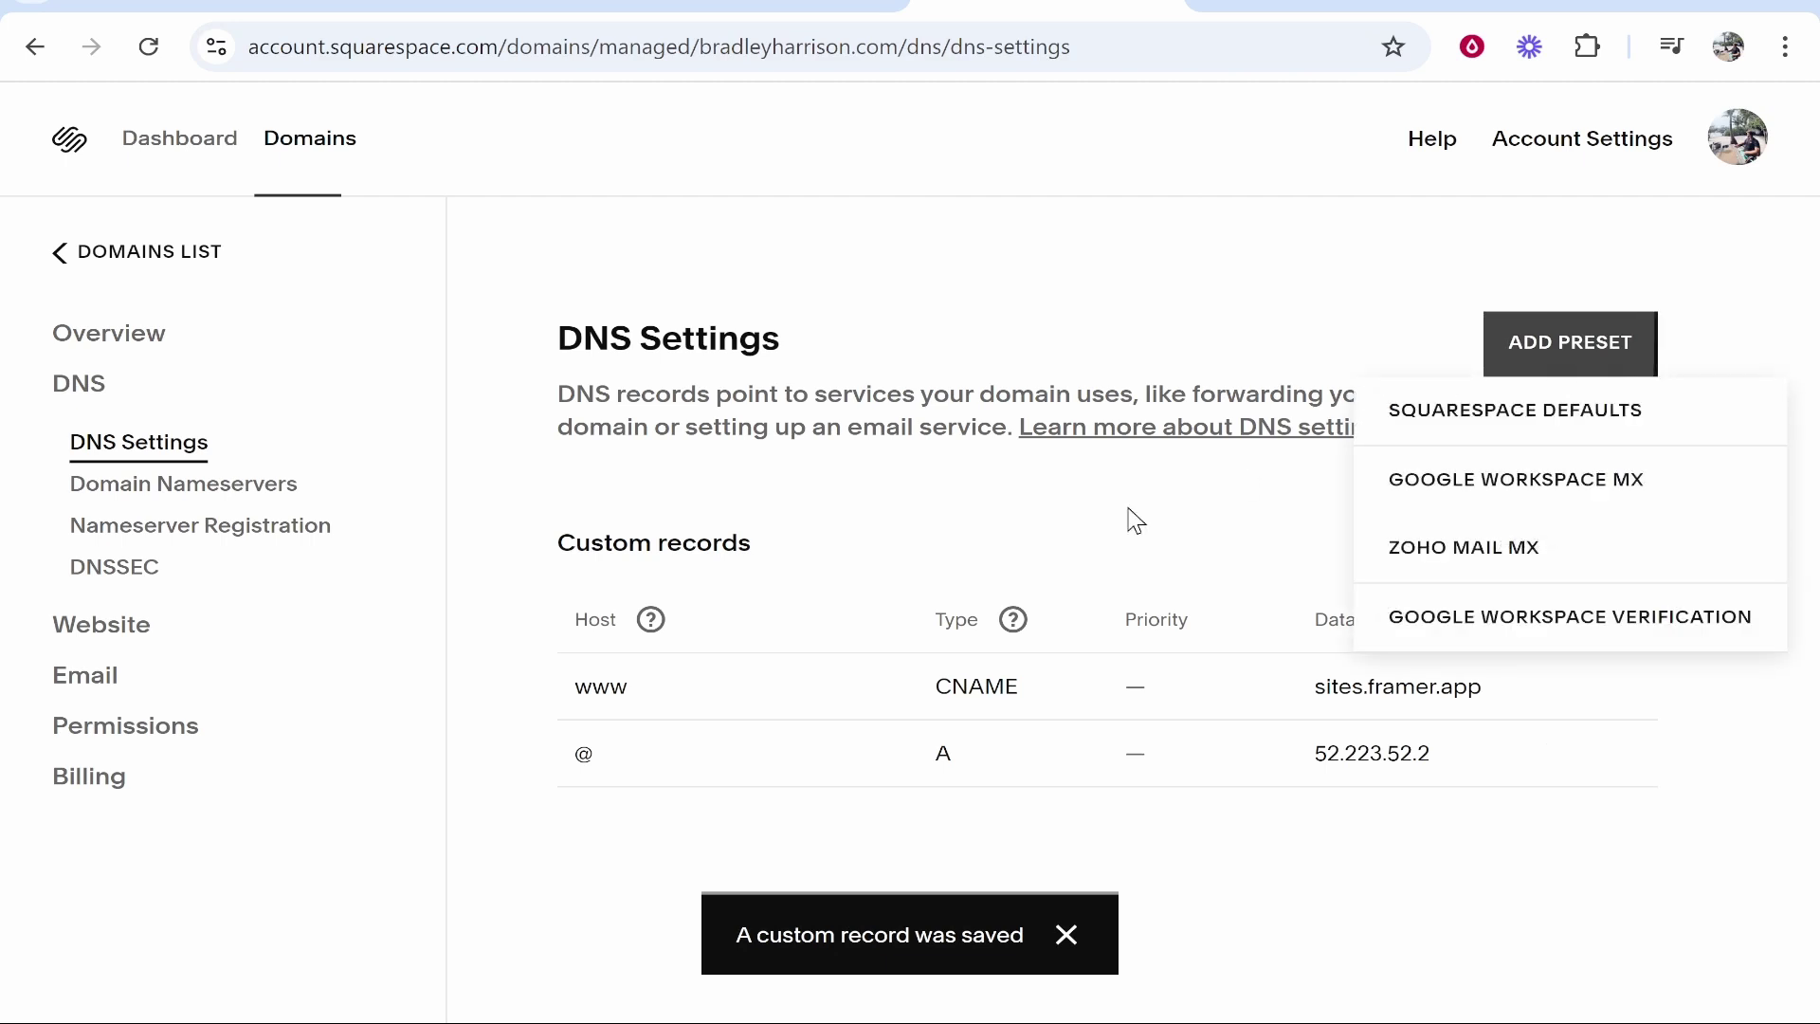
{"action": "key", "text": "ctrl+Tab"}
Step: Copy 35.71.142.77 from Framer and save it as a second @ A record
{"action": "left_click", "coordinate": [1233, 687]}
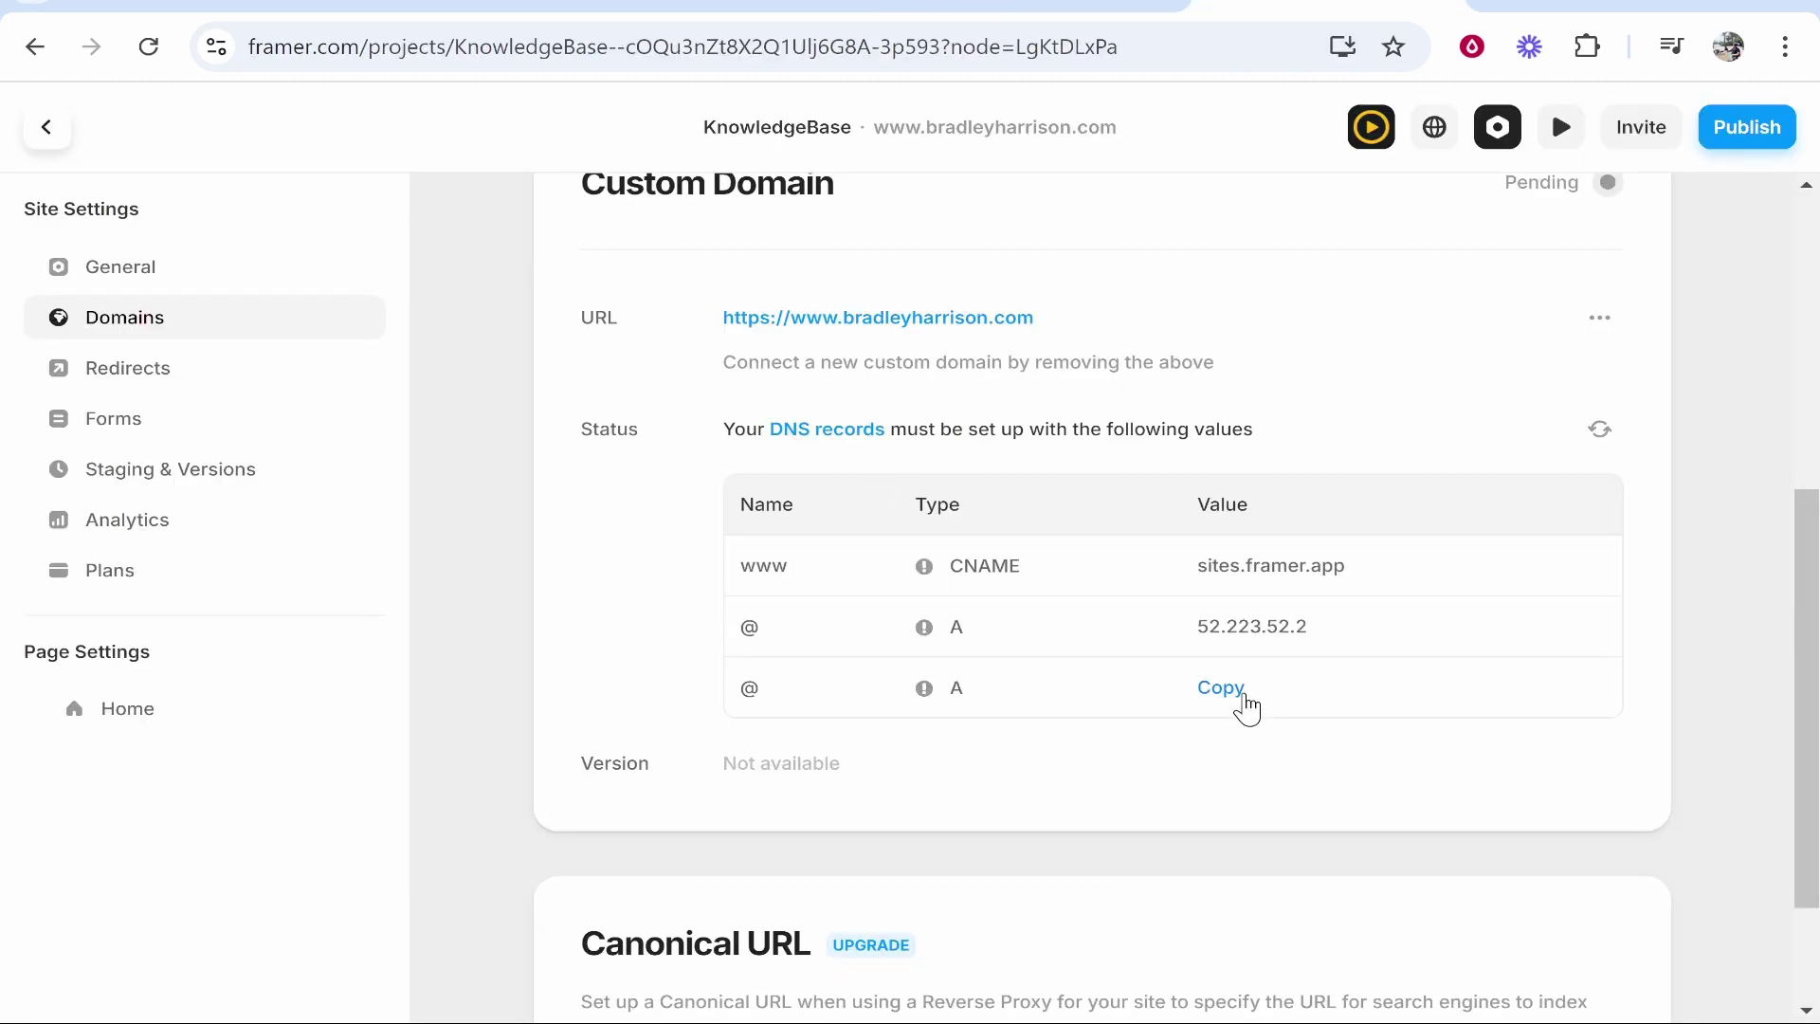
{"action": "key", "text": "ctrl+shift+Tab"}
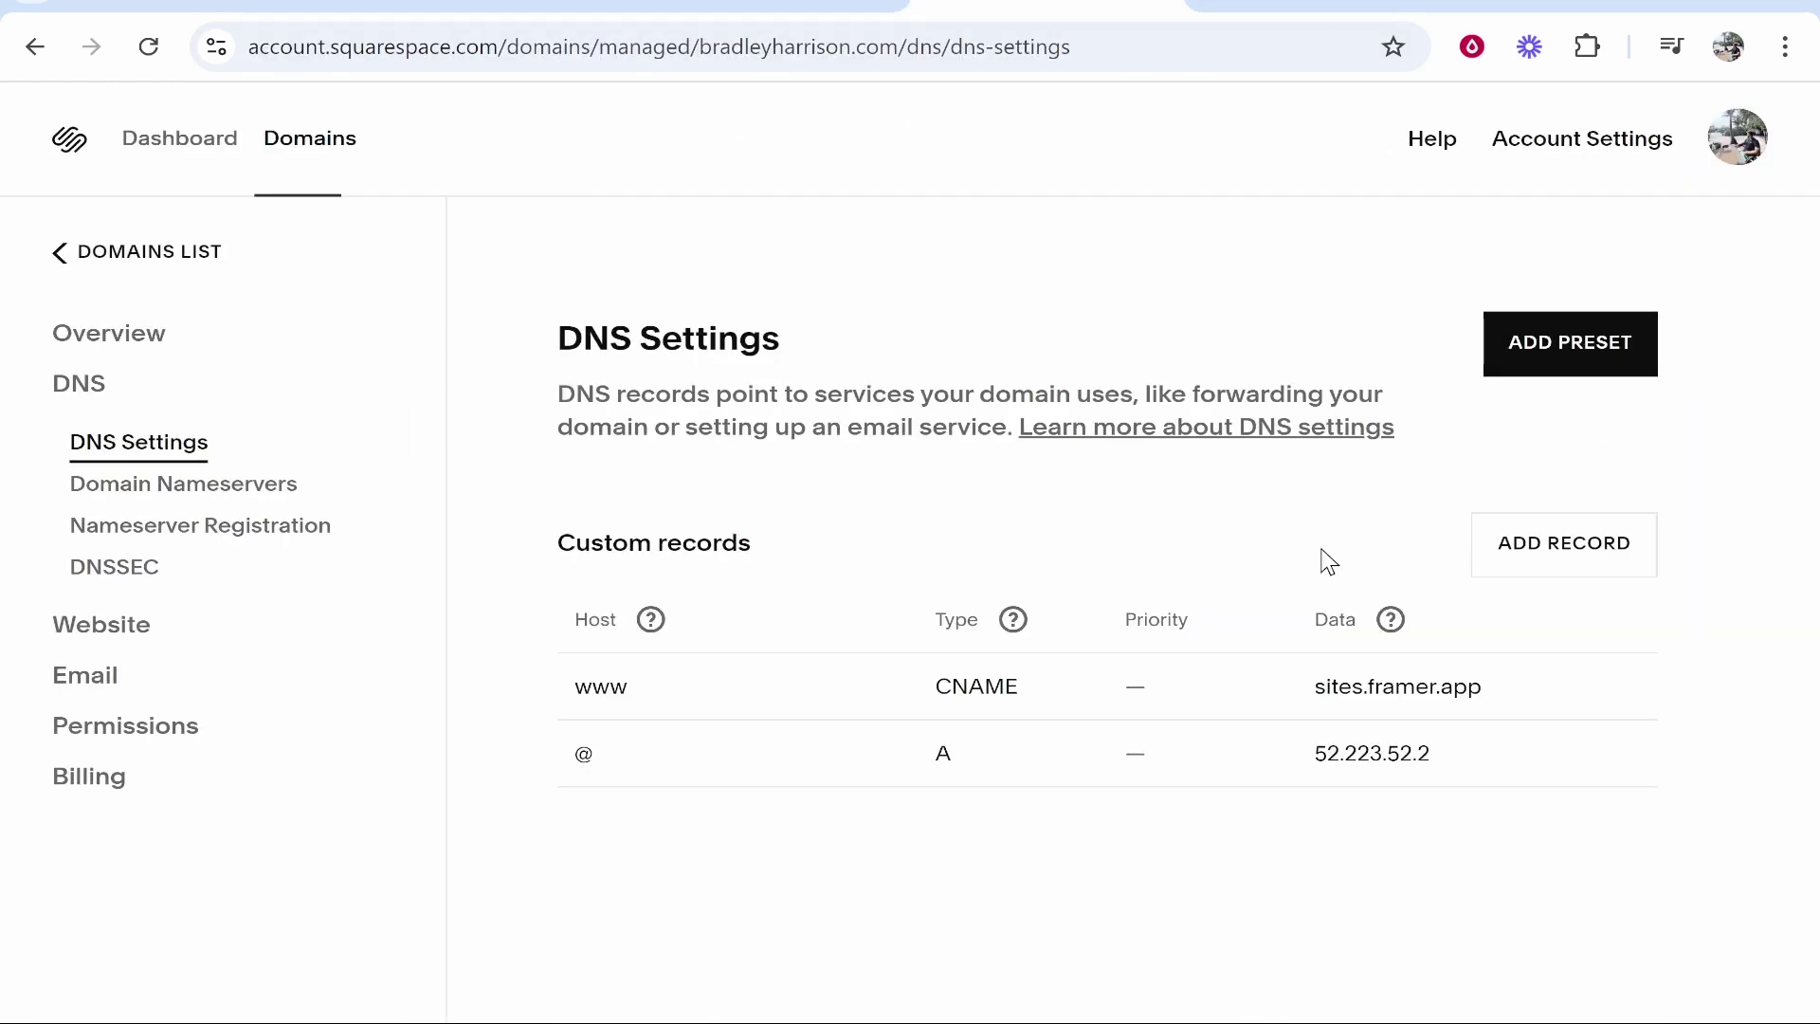
{"action": "left_click", "coordinate": [1537, 555]}
{"action": "left_click", "coordinate": [963, 896]}
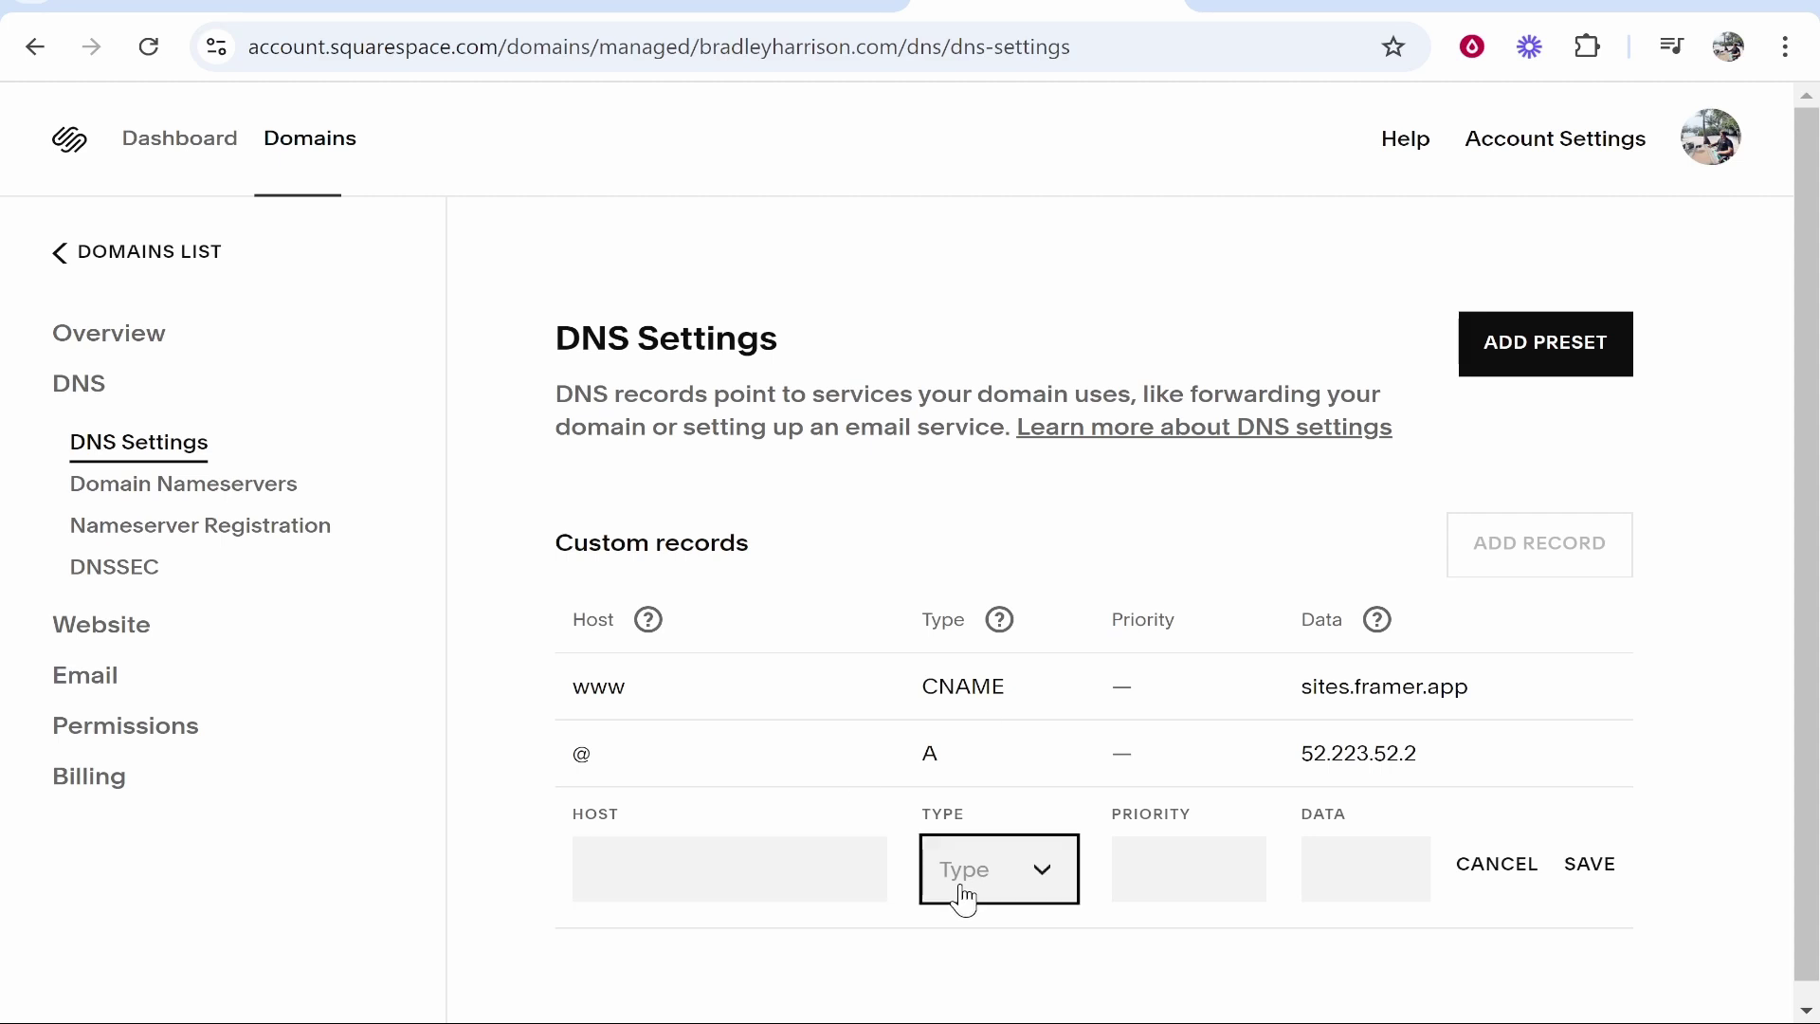
{"action": "left_click", "coordinate": [960, 872]}
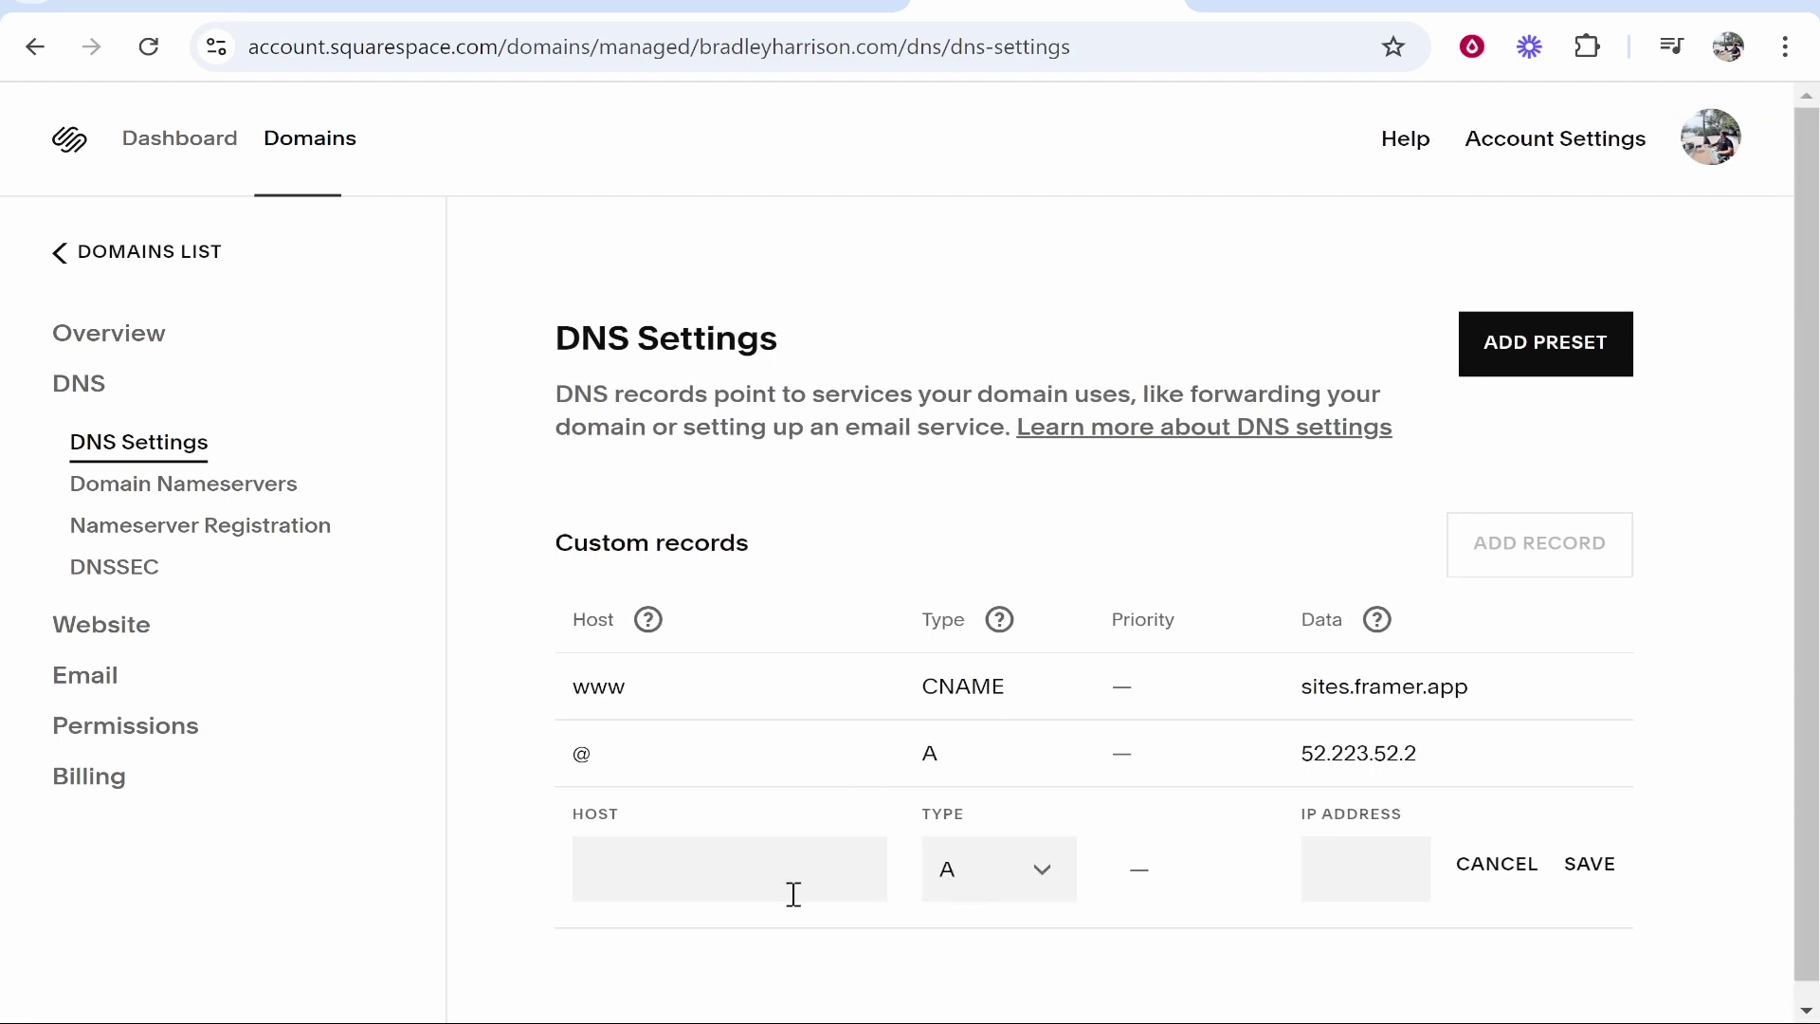
{"action": "left_click", "coordinate": [751, 885]}
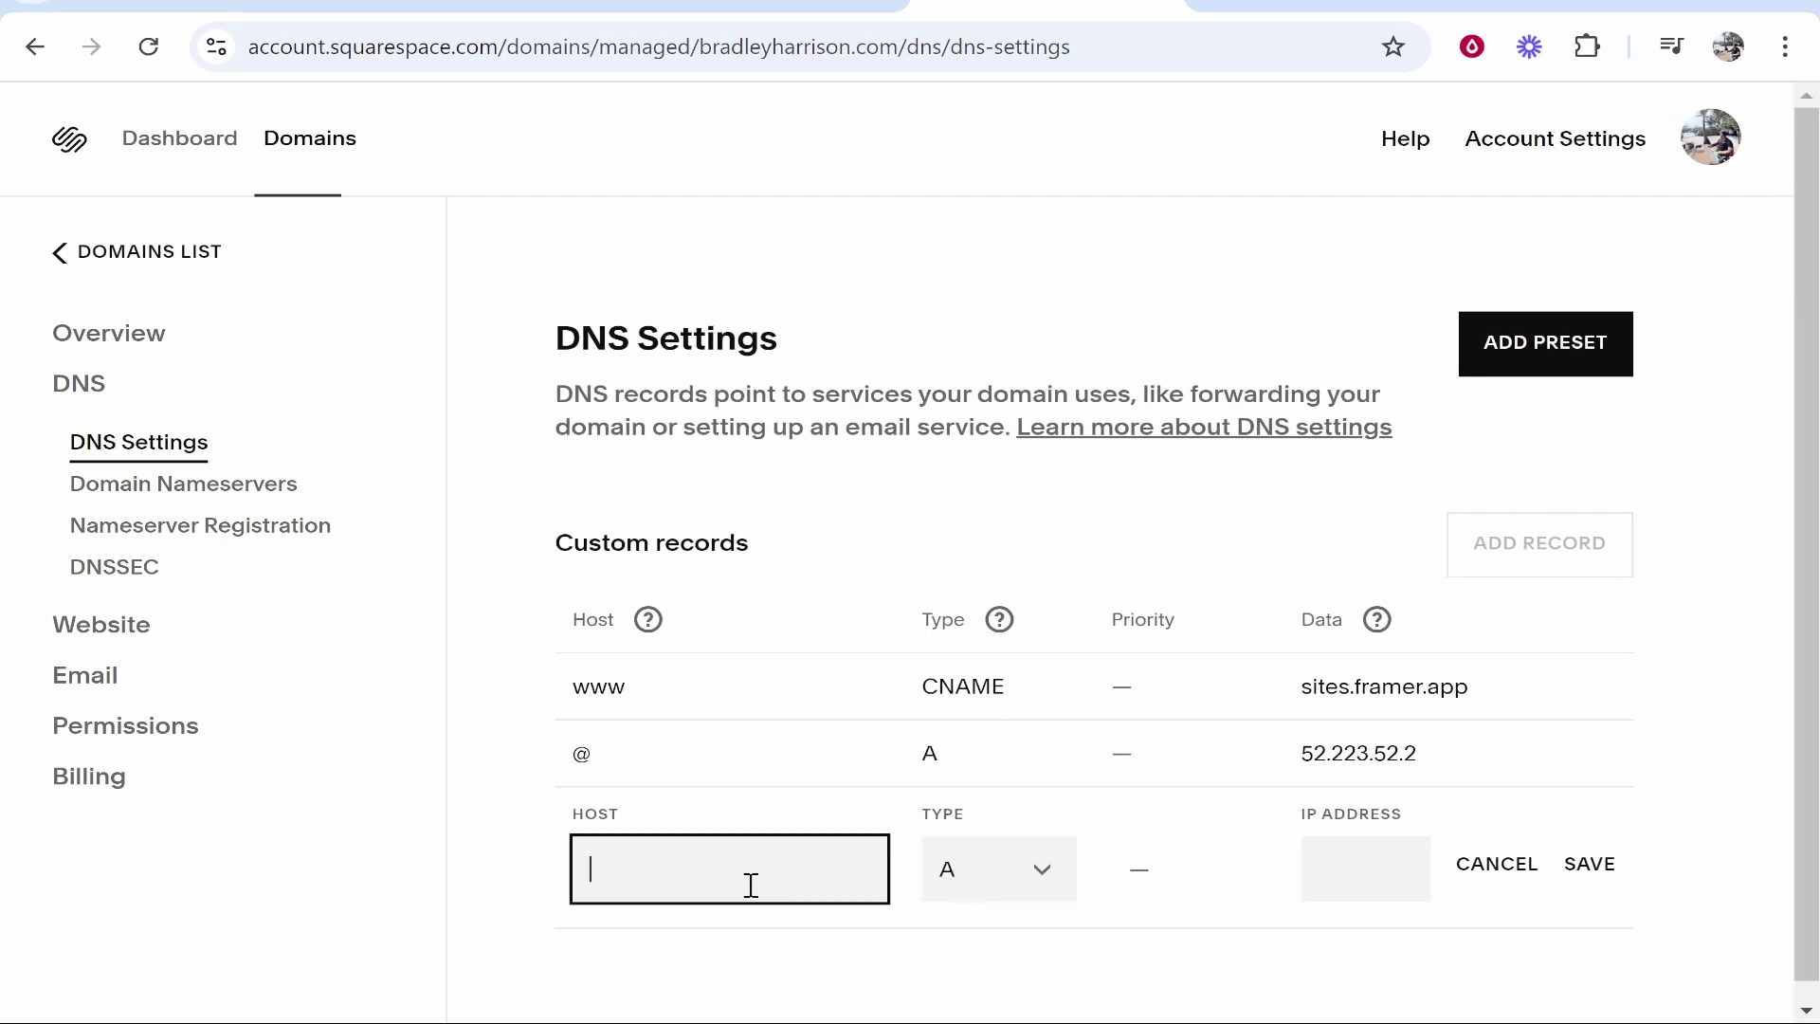
{"action": "left_click", "coordinate": [1306, 866]}
{"action": "type", "text": "35.71.142.77"}
{"action": "left_click", "coordinate": [1589, 864]}
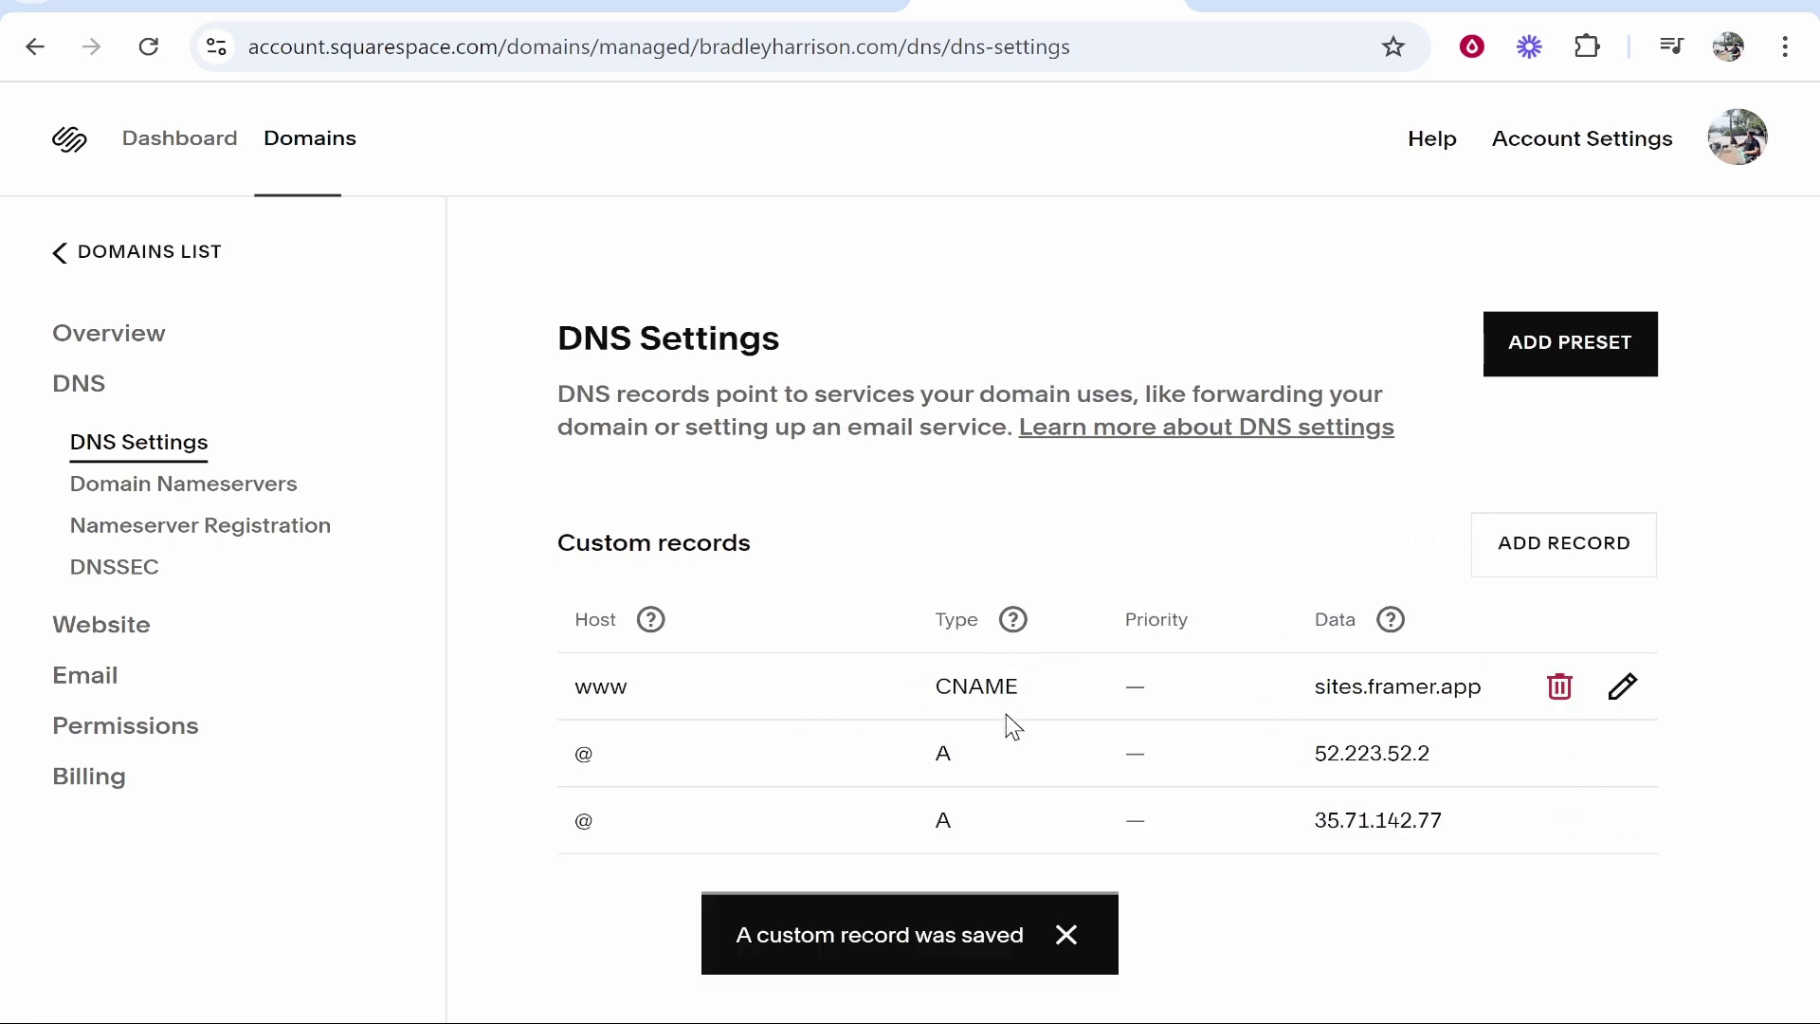
Step: Reload Framer's domain settings and confirm the custom domain now shows Optimized
{"action": "key", "text": "ctrl+Tab"}
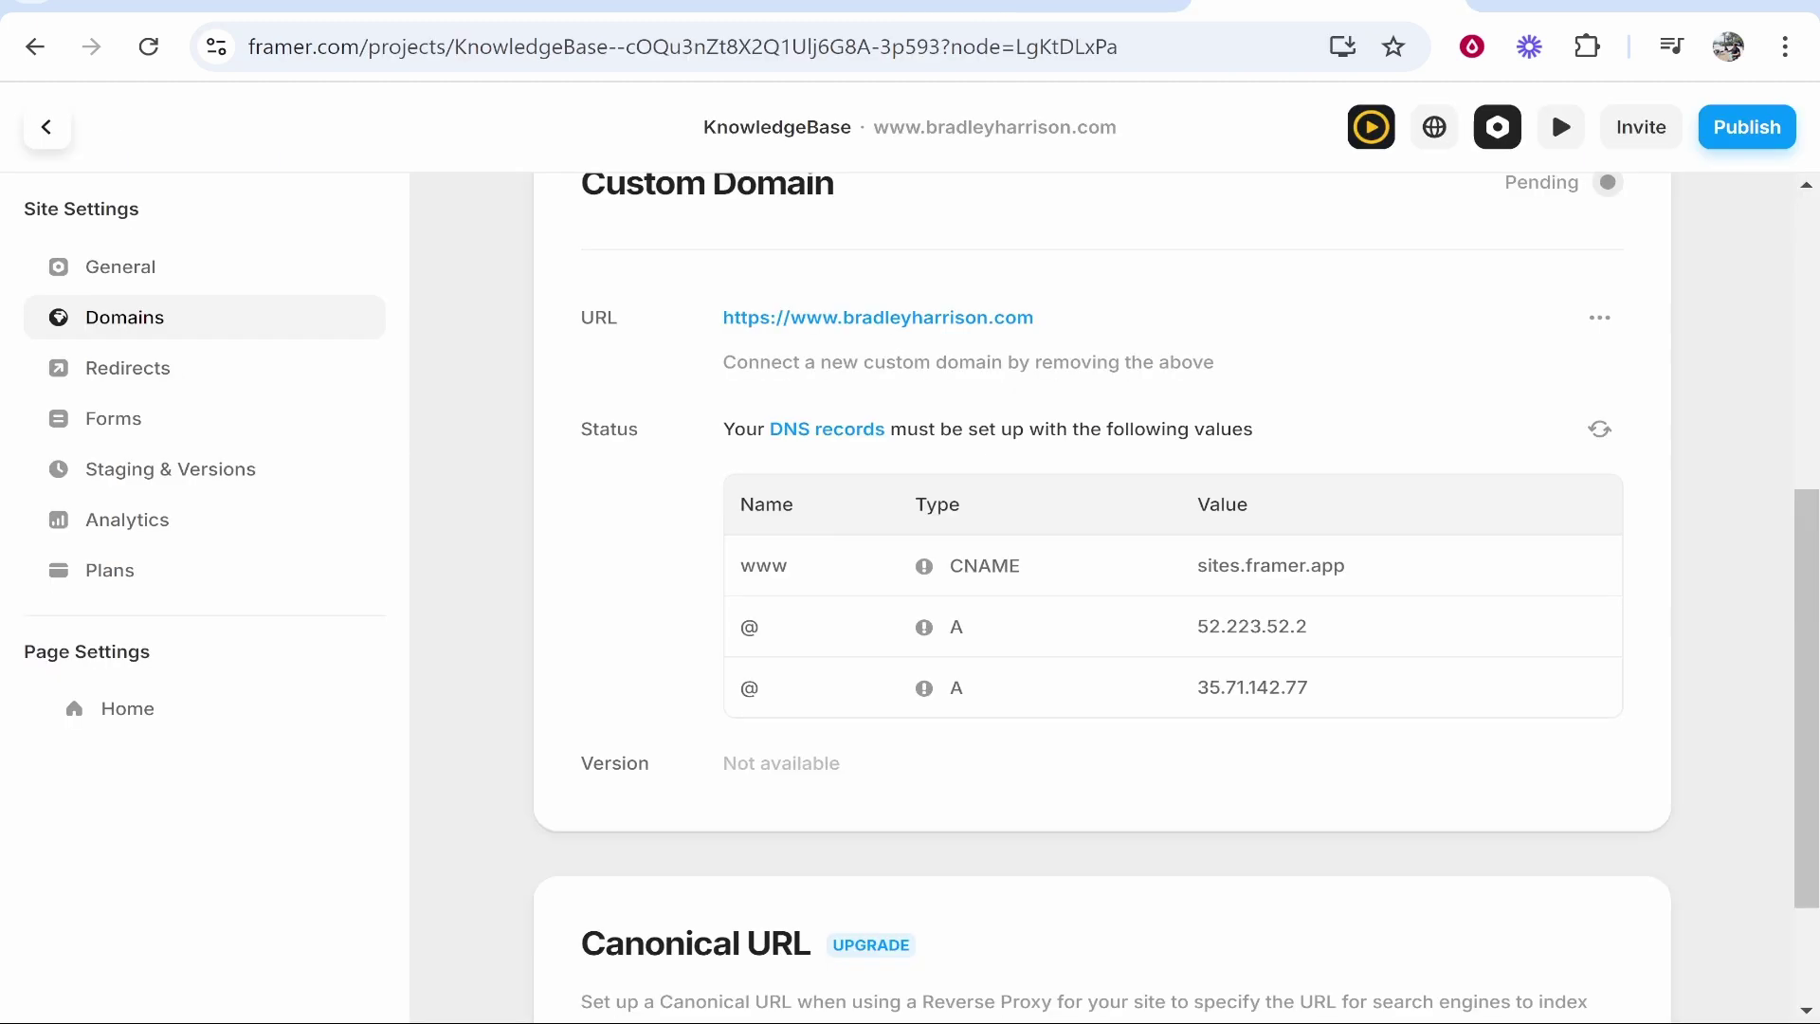
{"action": "scroll", "coordinate": [1782, 574], "scroll_direction": "up", "scroll_amount": 5}
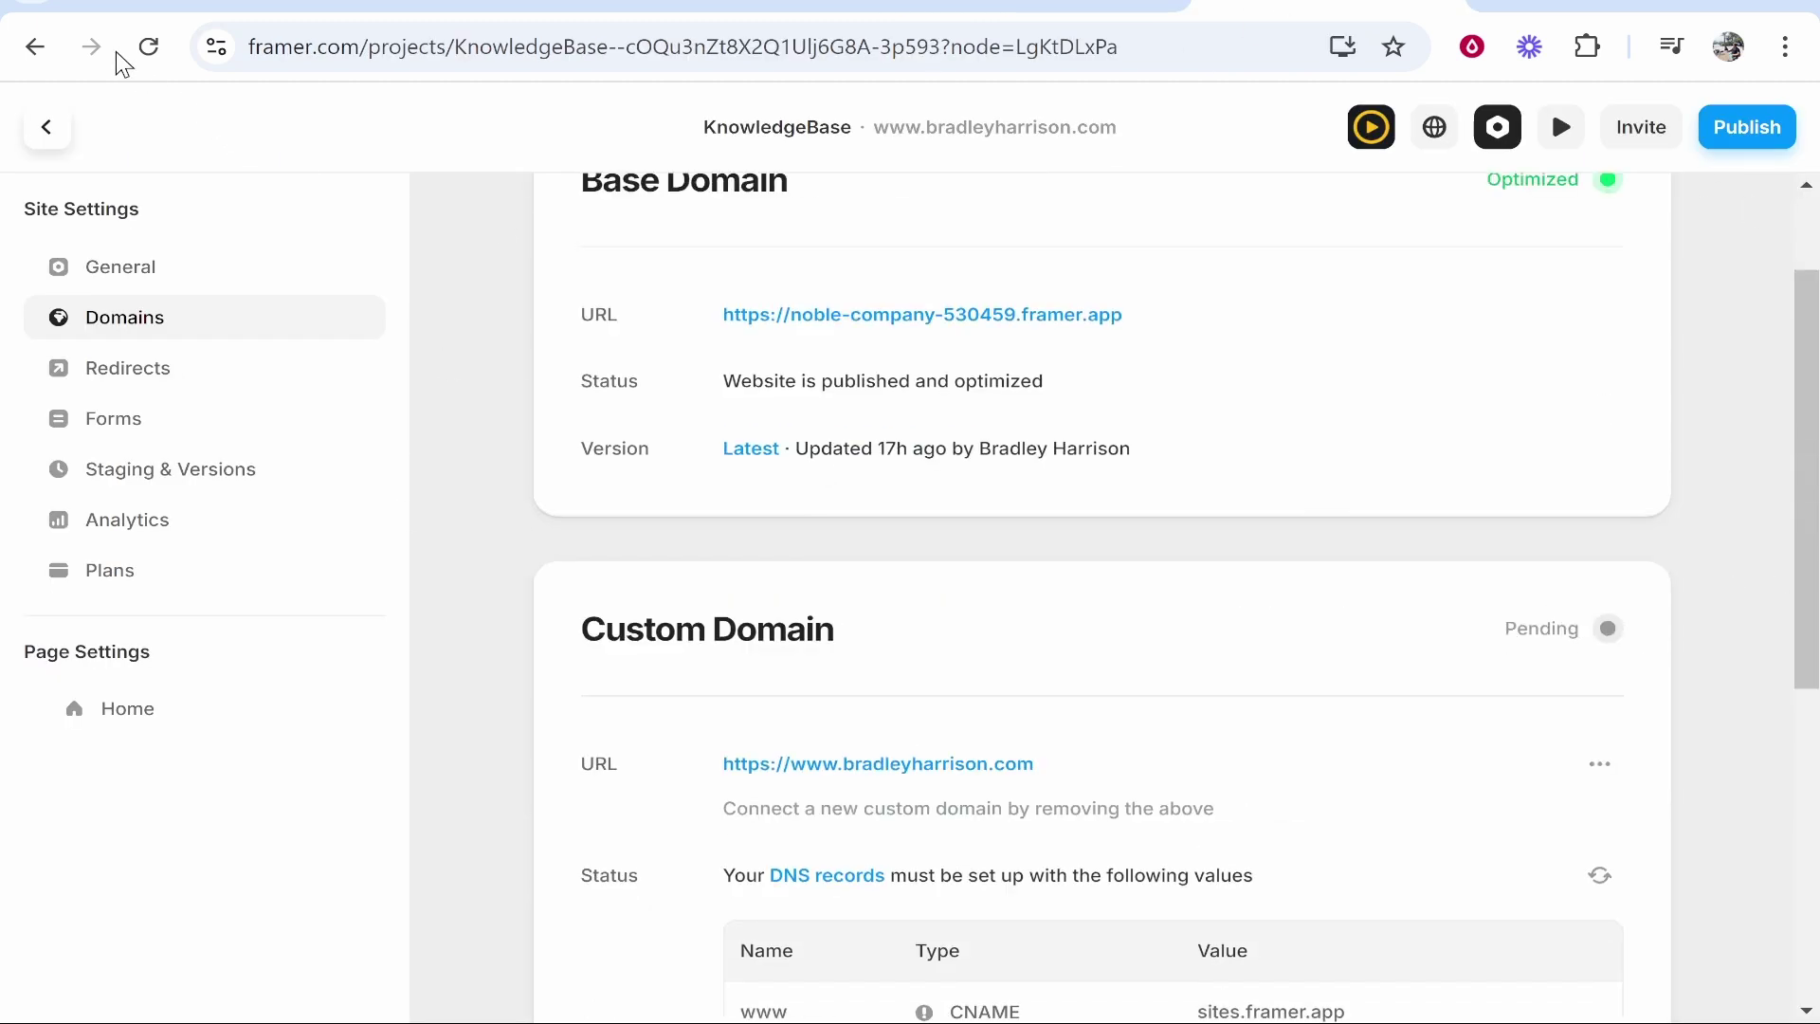
{"action": "left_click", "coordinate": [148, 47]}
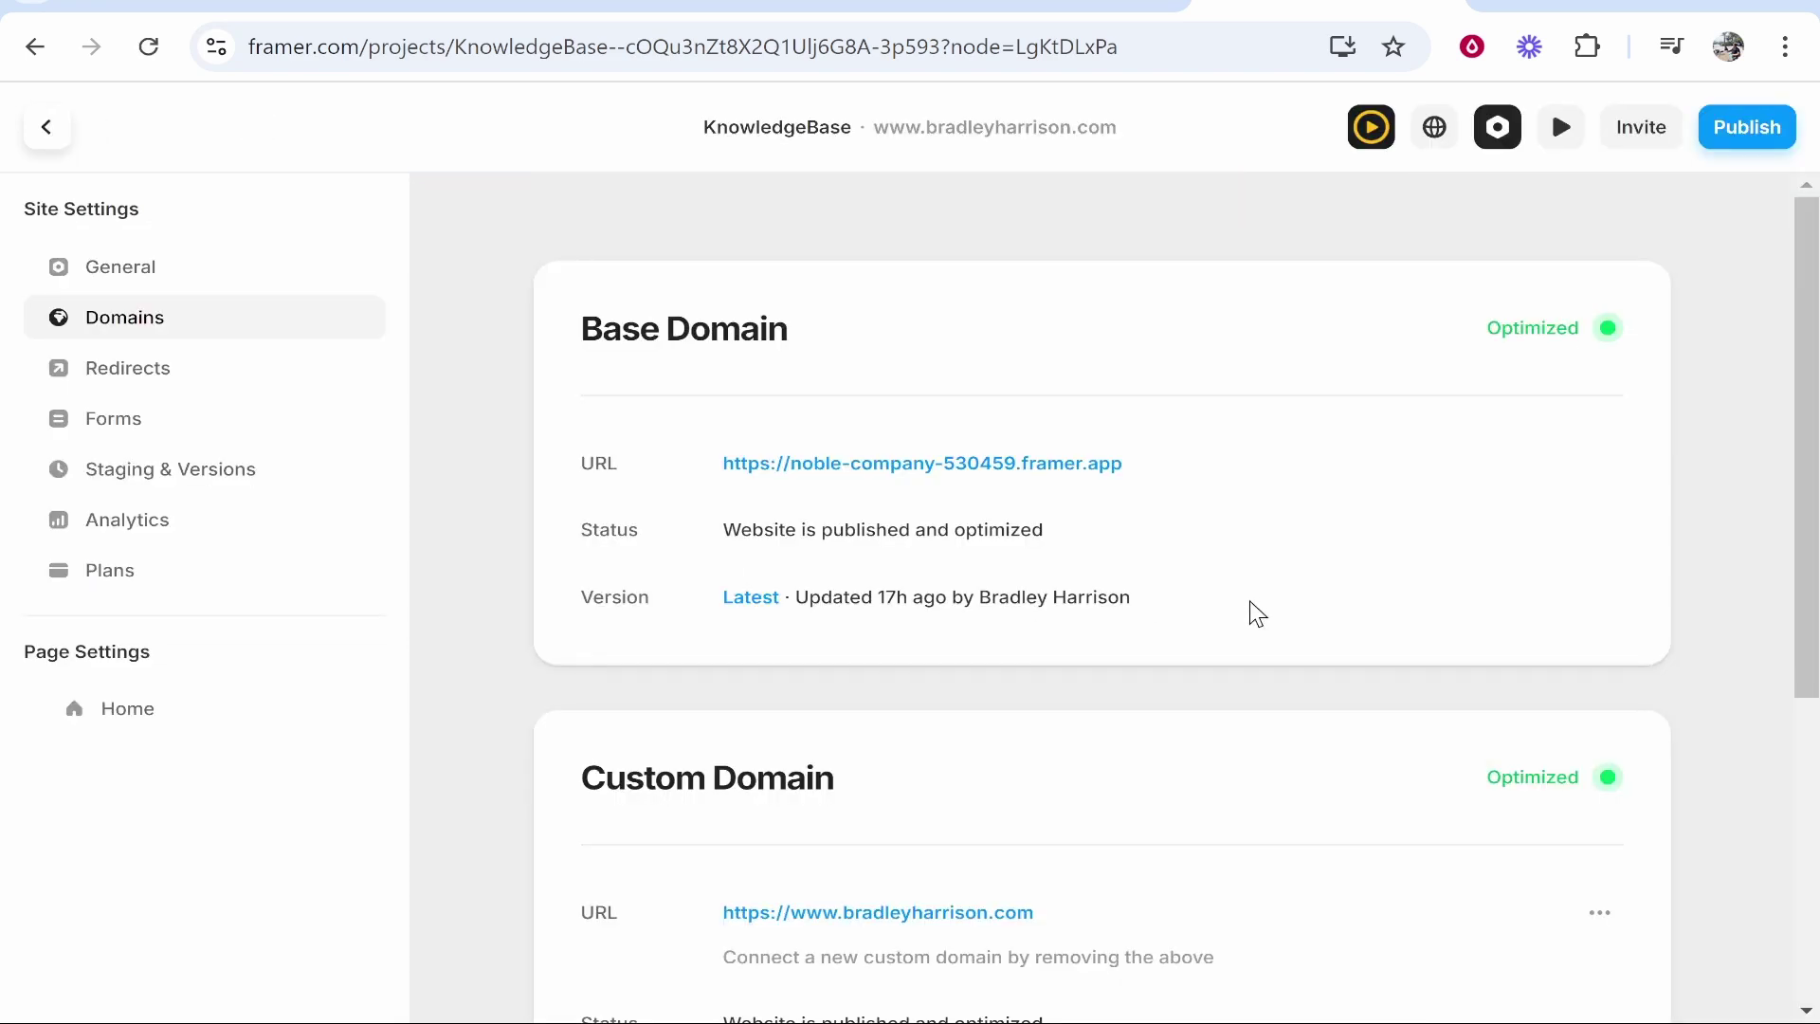
{"action": "scroll", "coordinate": [1531, 825], "scroll_direction": "down", "scroll_amount": 3}
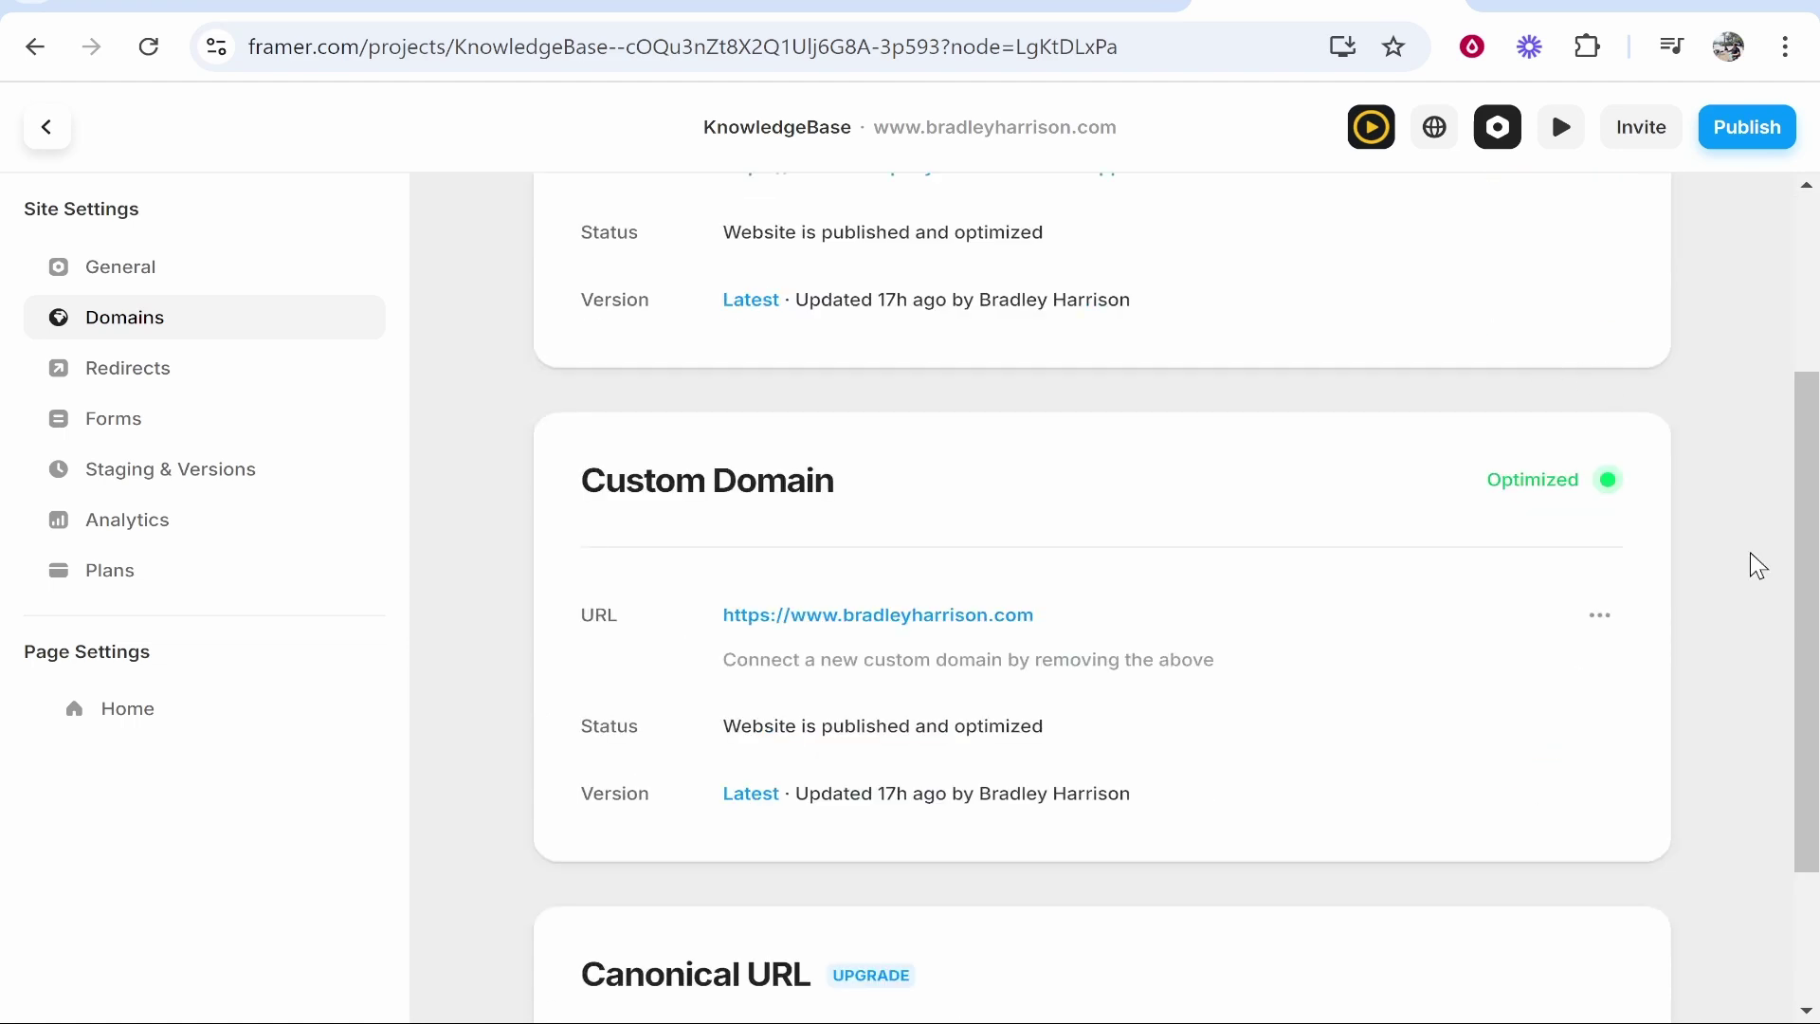
Step: Open the live site on the custom domain, then return to Framer's settings
{"action": "left_click", "coordinate": [902, 622]}
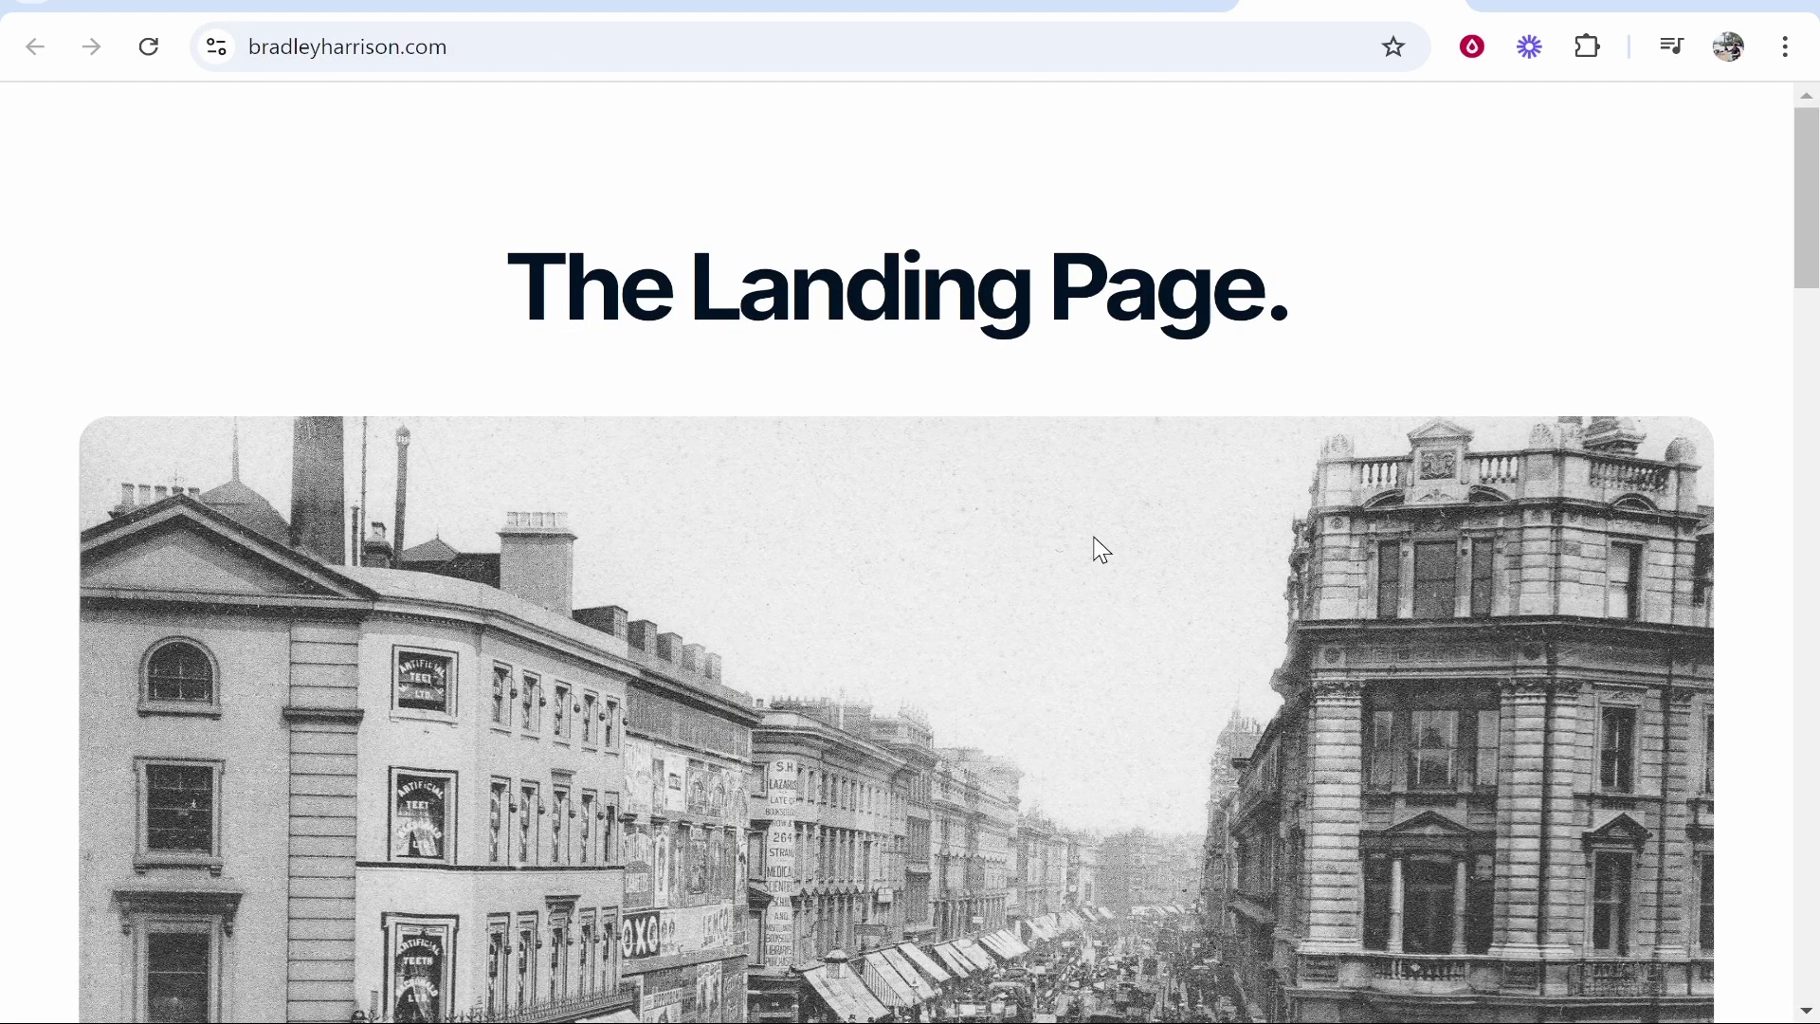
{"action": "left_click", "coordinate": [1119, 5]}
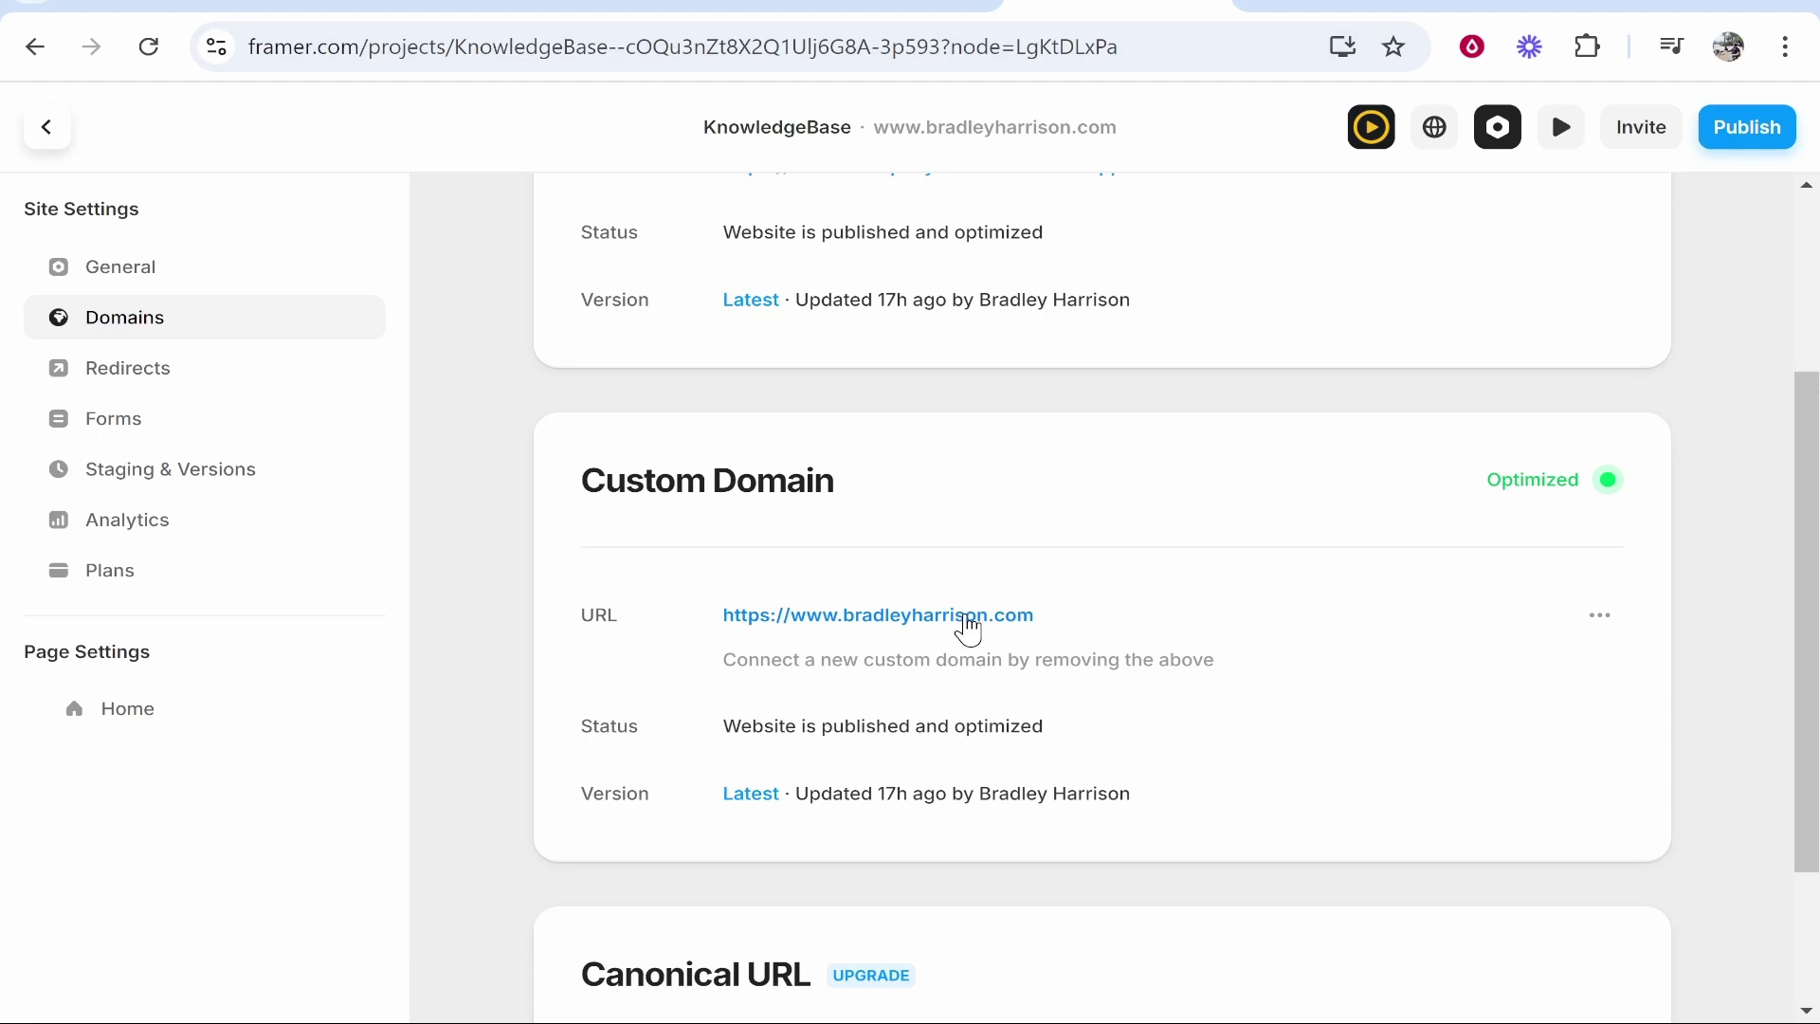
{"action": "scroll", "coordinate": [963, 450], "scroll_direction": "down", "scroll_amount": 2}
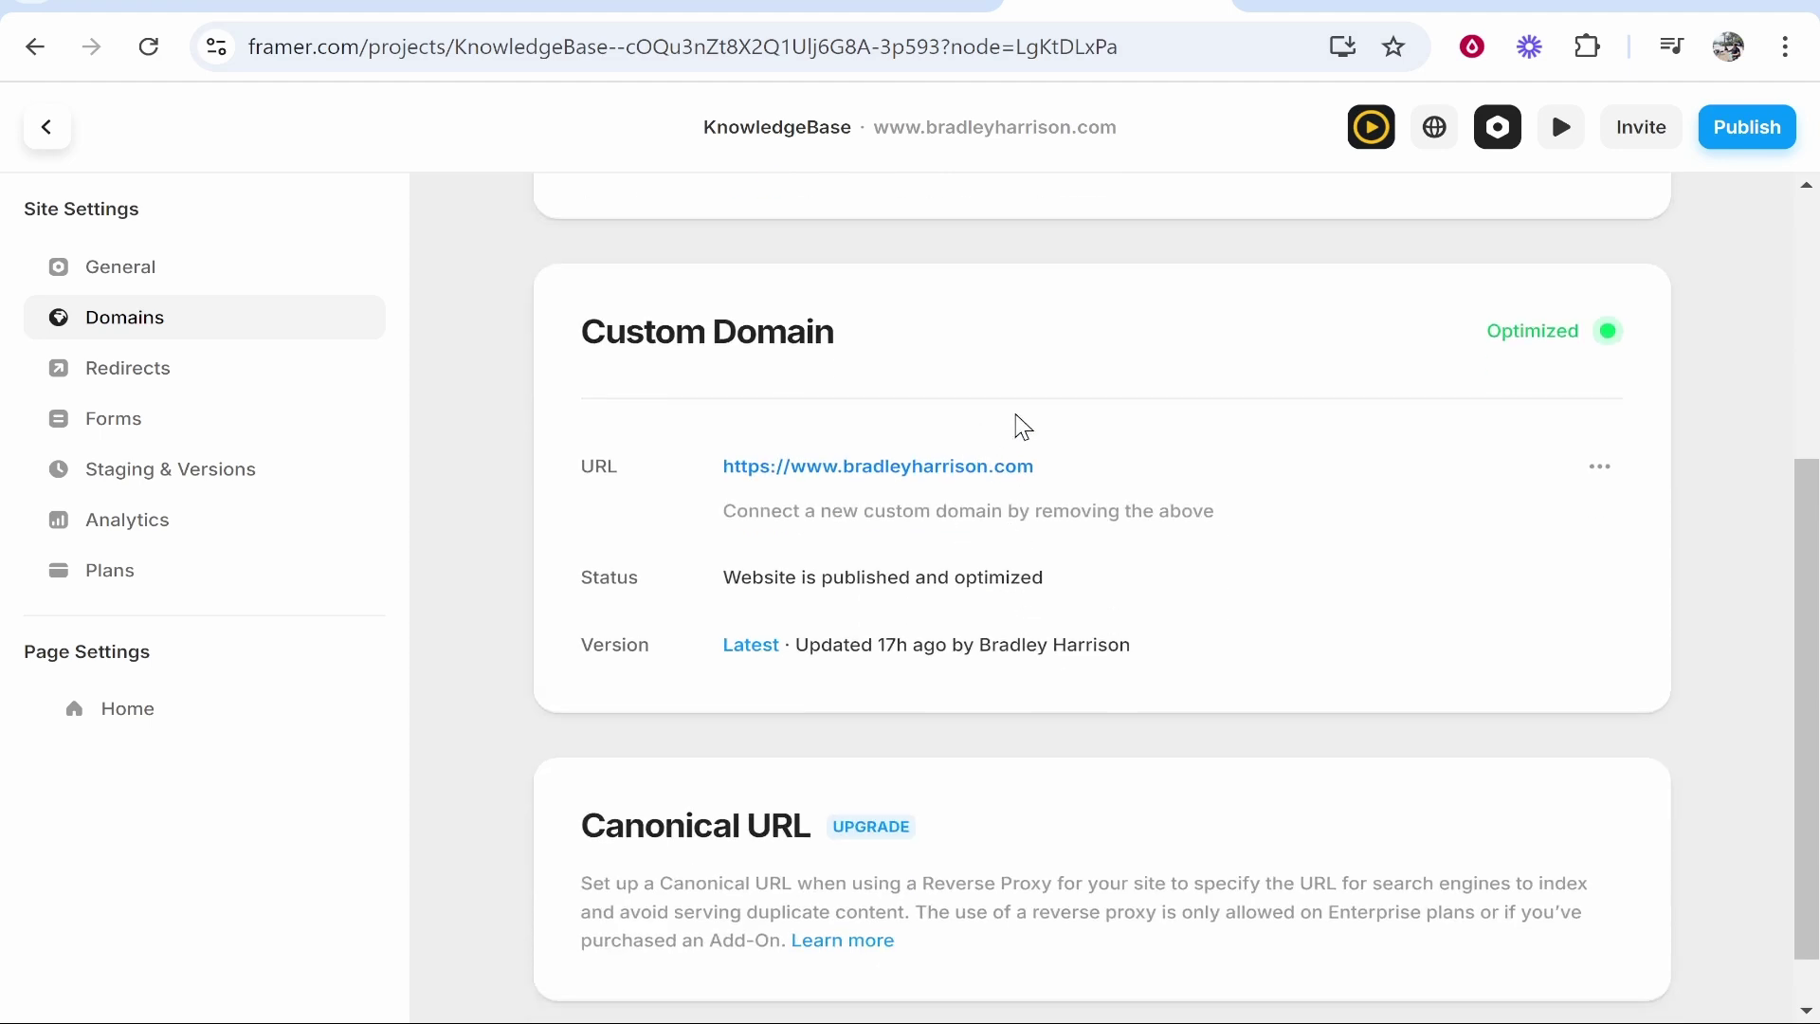